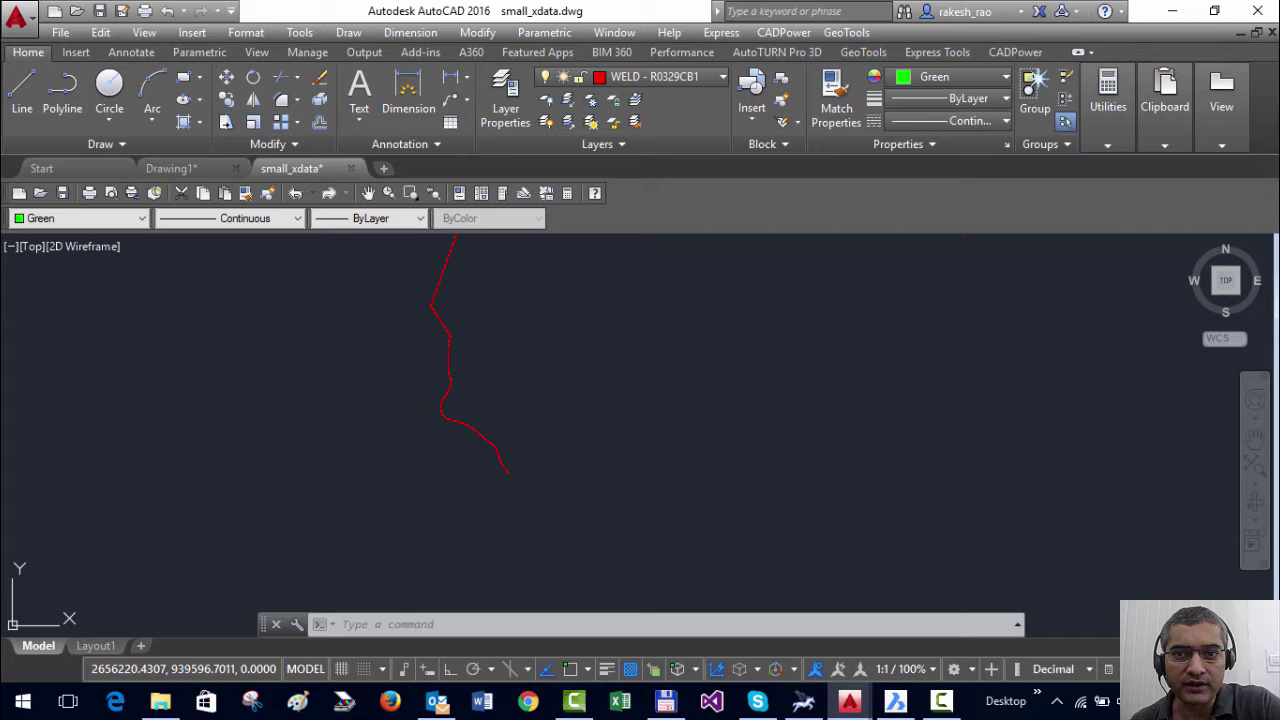
Go through the CADPower menu to Draw > Rule-based and the sorted-order polyline option
left_click(784, 33)
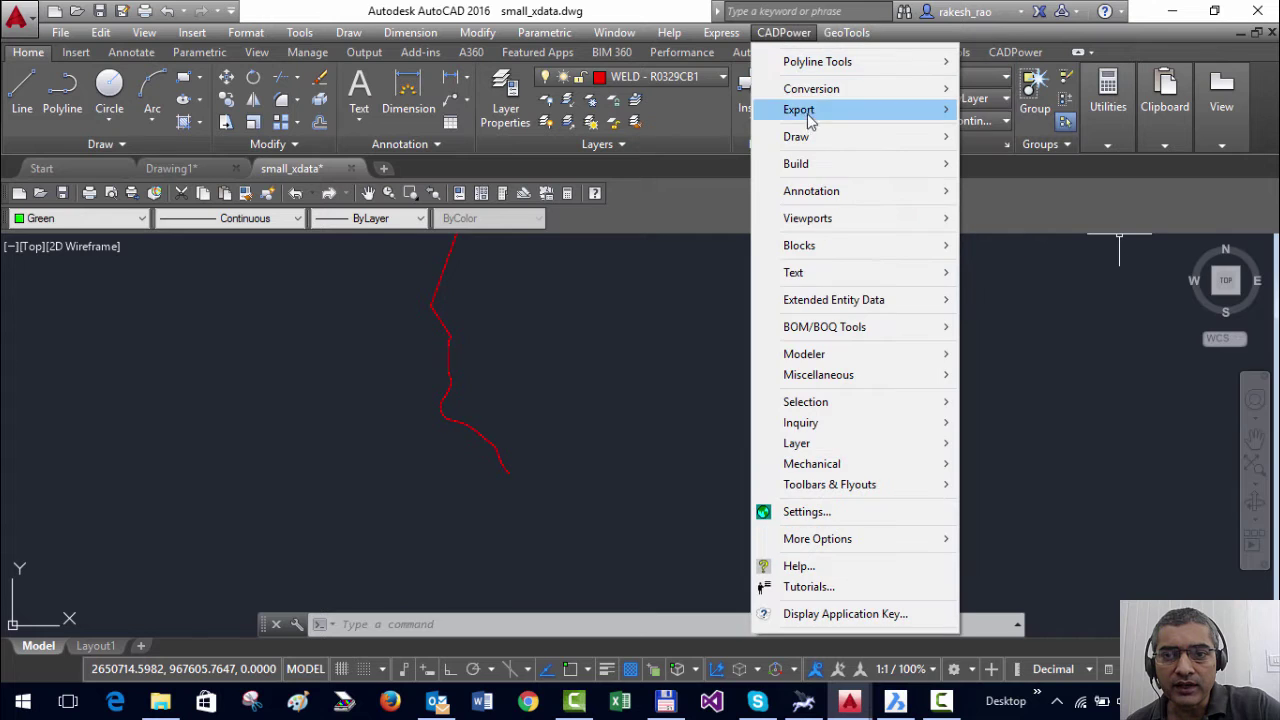
mouse_move(806, 136)
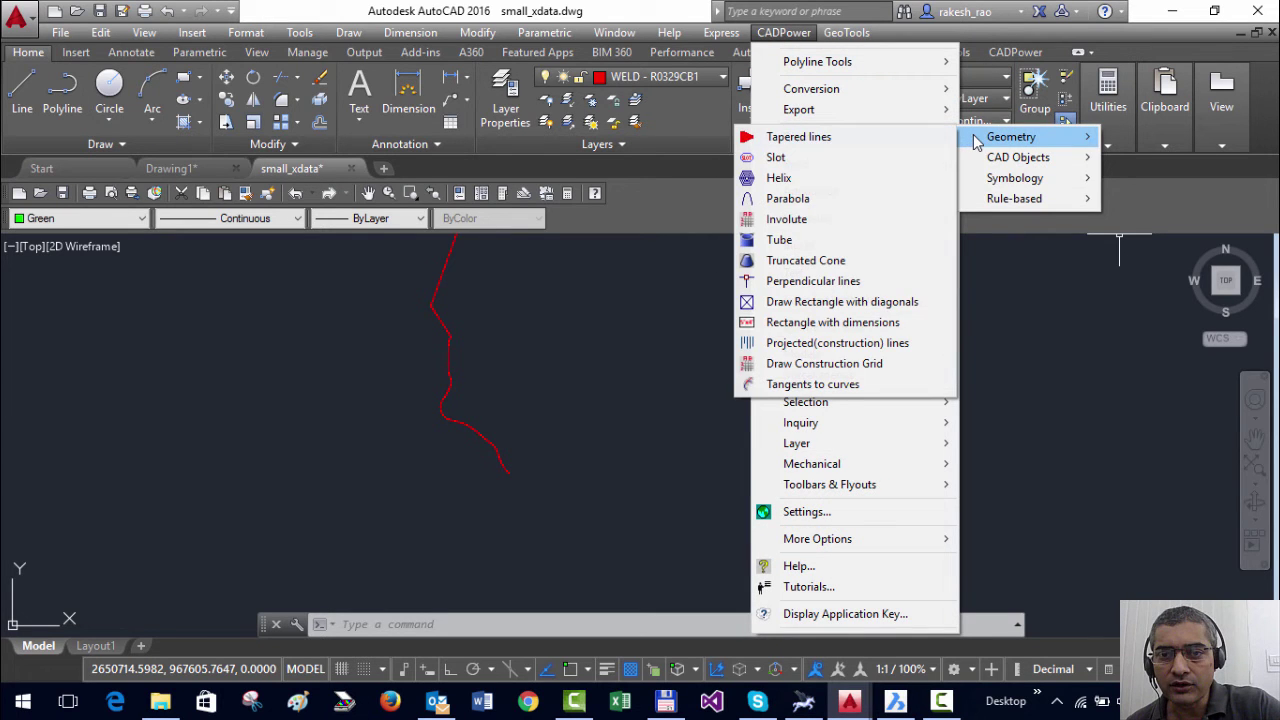
mouse_move(1012, 200)
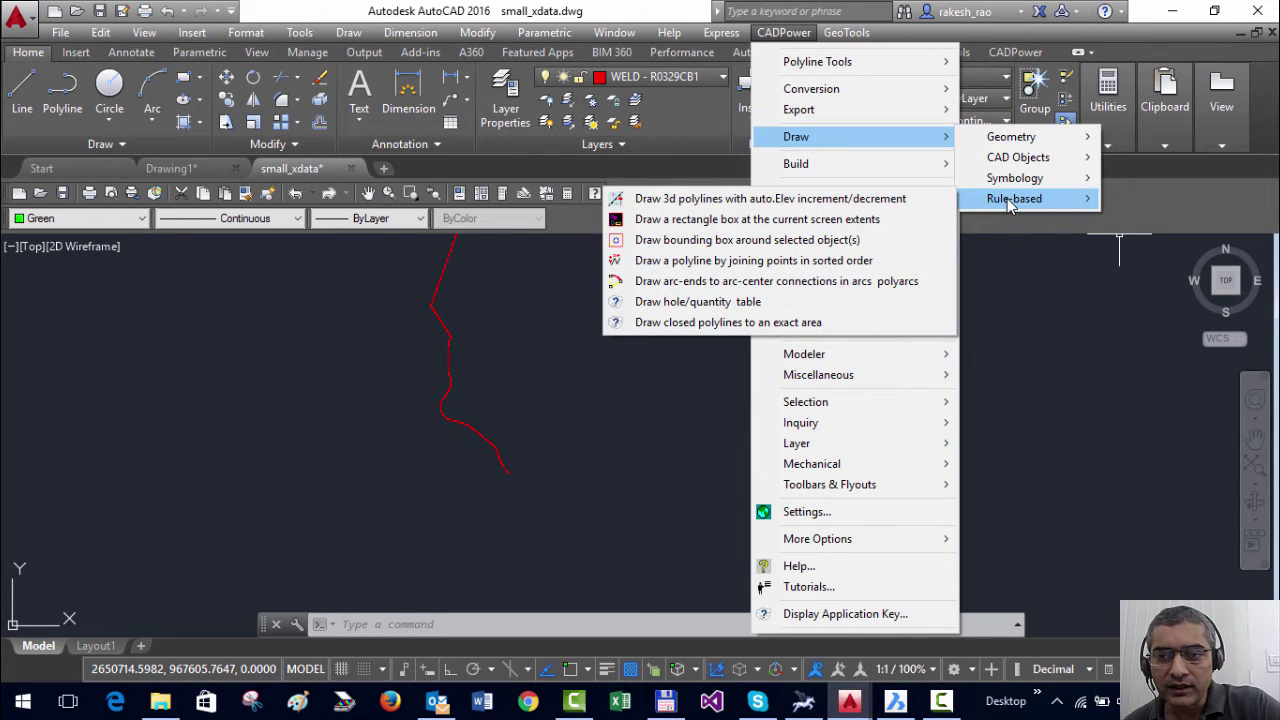
Launch the sorted-order polyline tool, drag its sort-order prompt aside, and cancel it
left_click(698, 261)
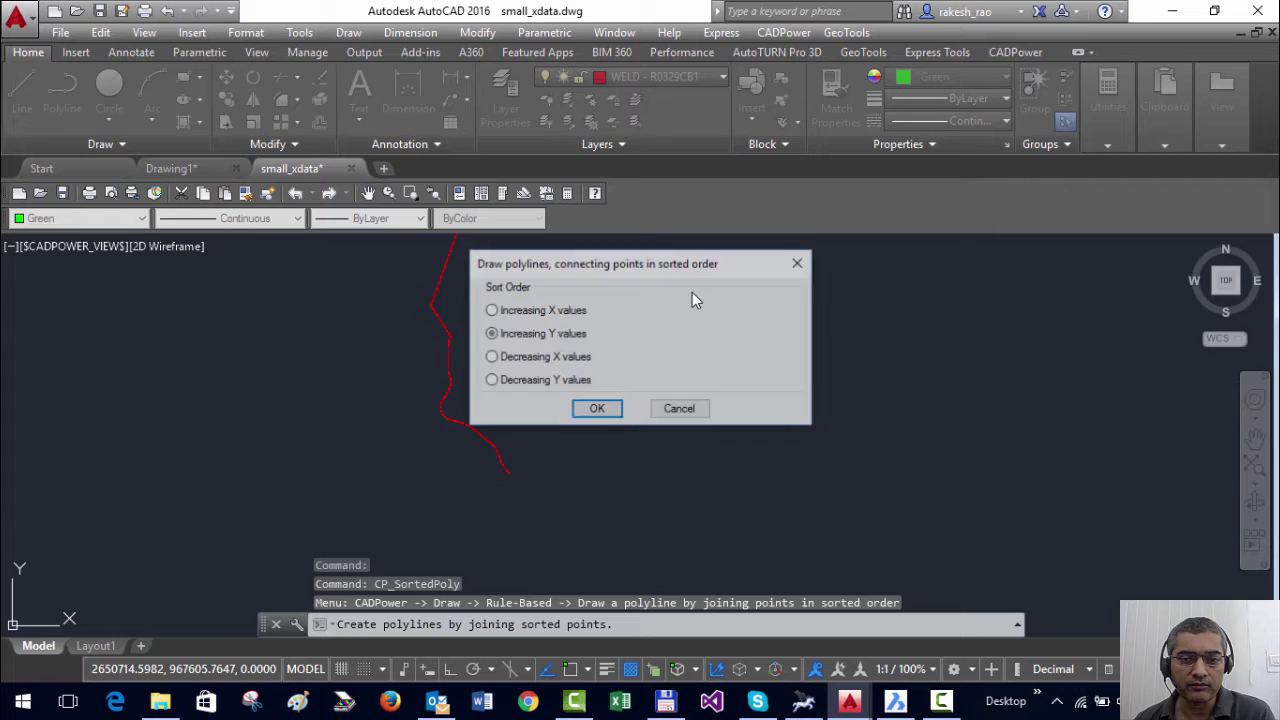
left_click_drag(670, 269, 718, 256)
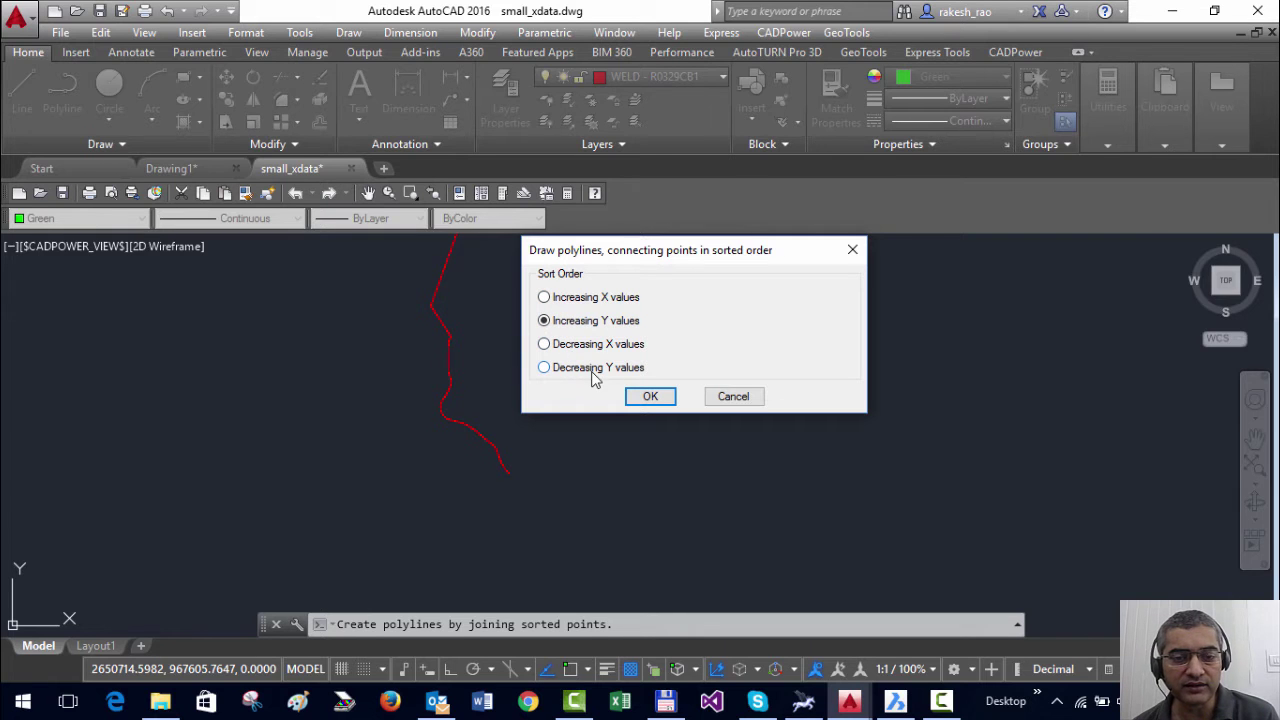
left_click(722, 398)
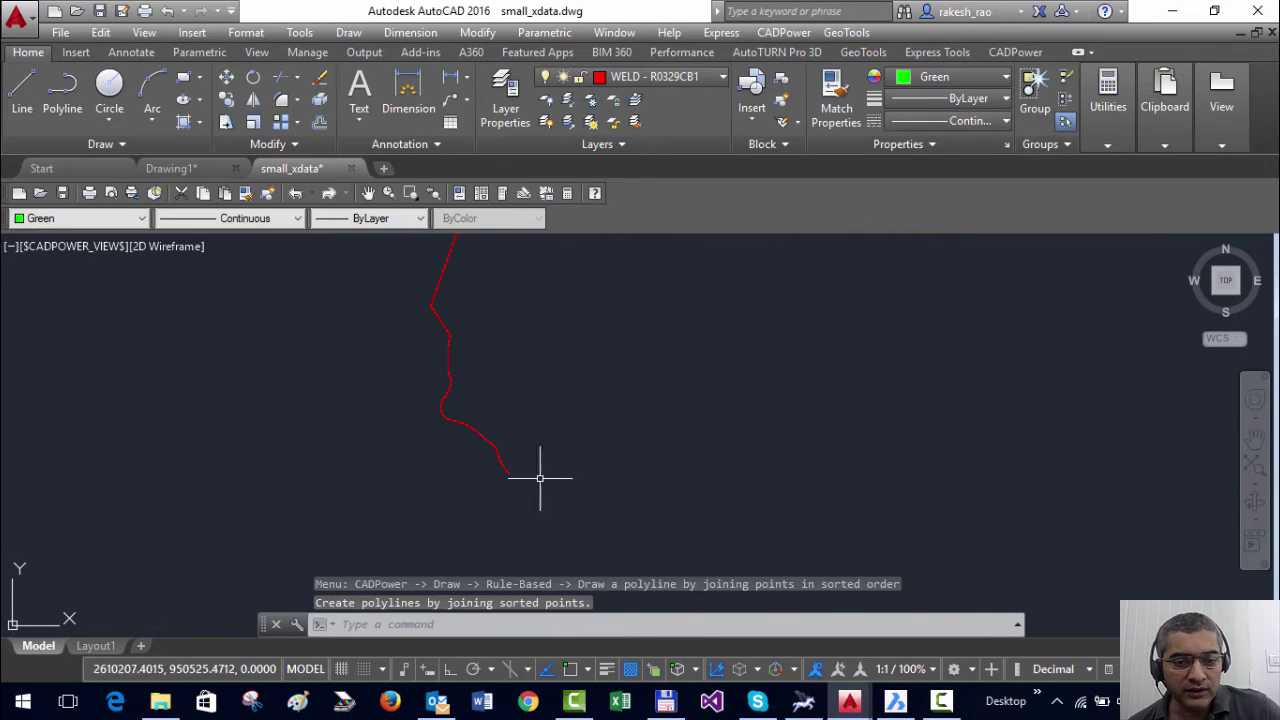
Zoom and pan to frame the S-shaped trail of red survey points
scroll(468, 484, "up", 5)
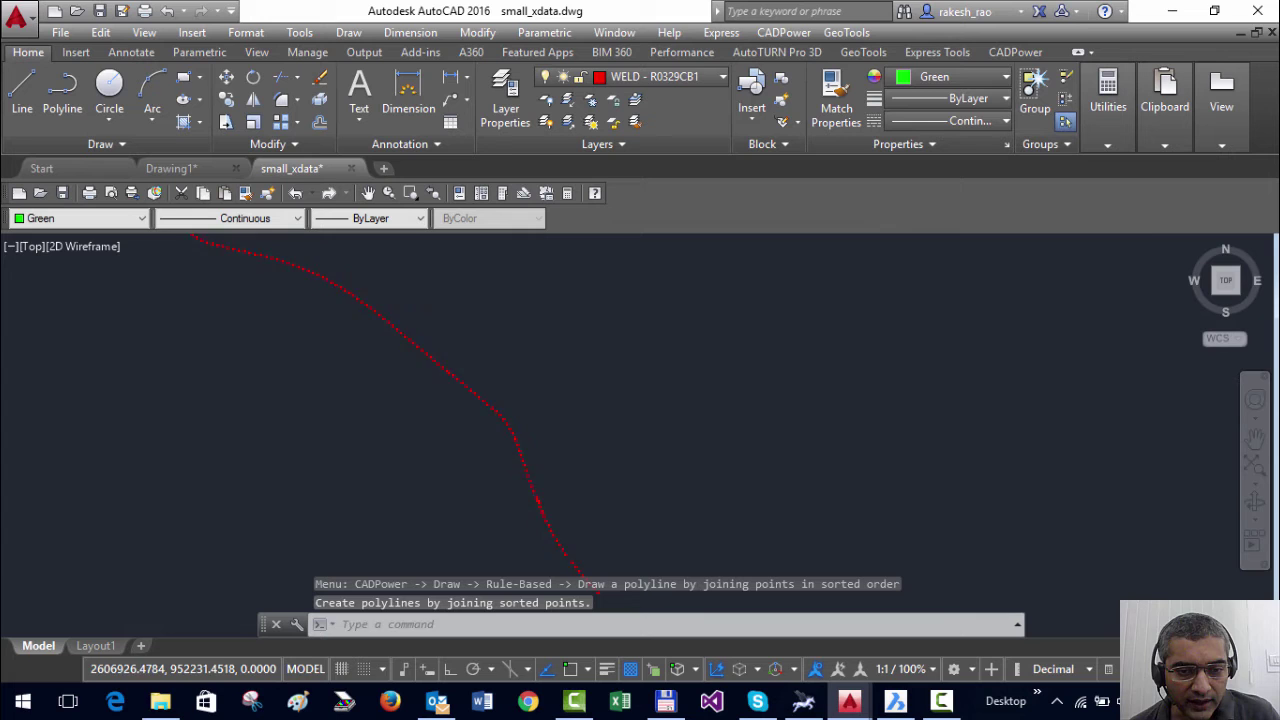
scroll(523, 323, "up", 4)
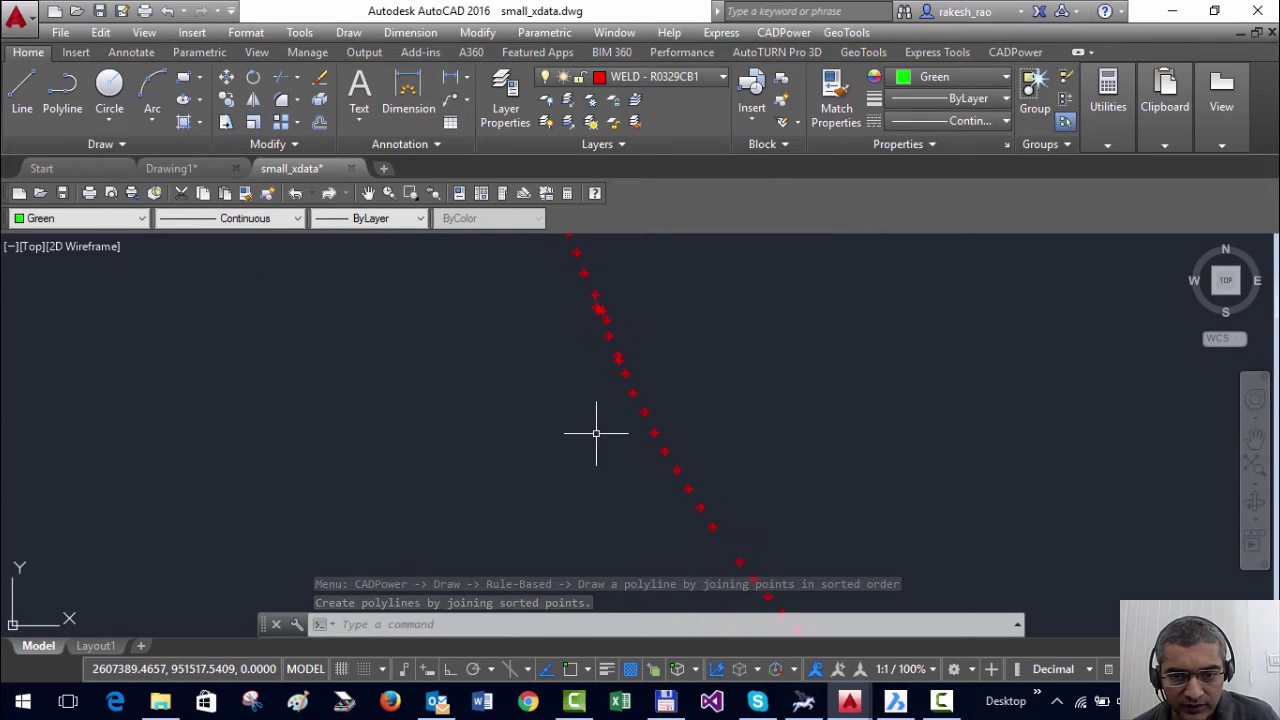
middle_click_drag(531, 289, 627, 423)
scroll(686, 428, "down", 5)
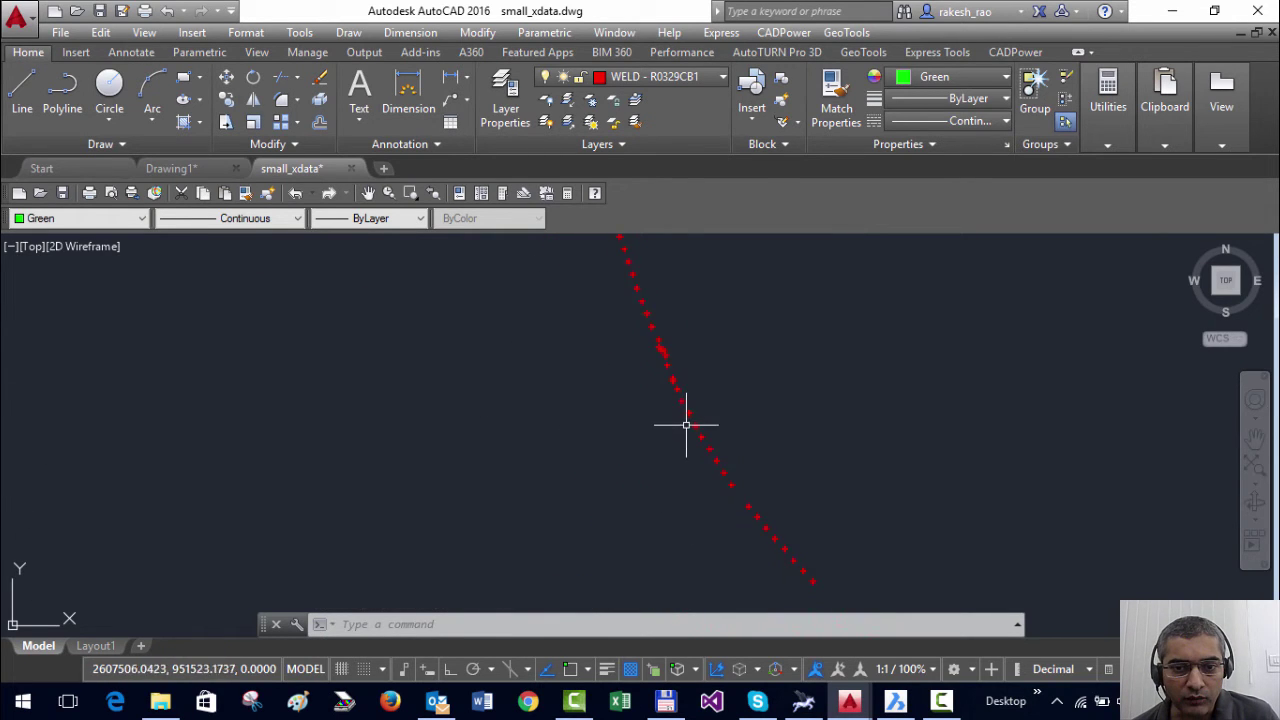
scroll(639, 395, "up", 1)
middle_click_drag(617, 429, 677, 486)
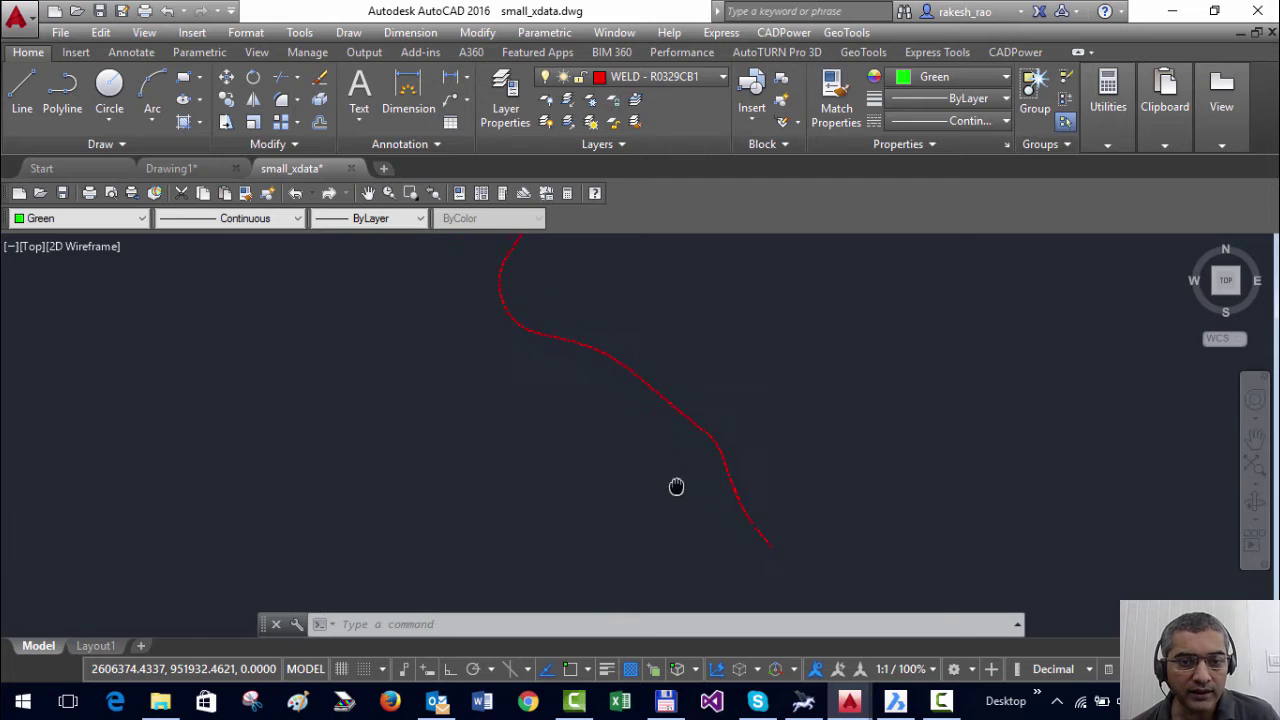
middle_click_drag(567, 375, 563, 379)
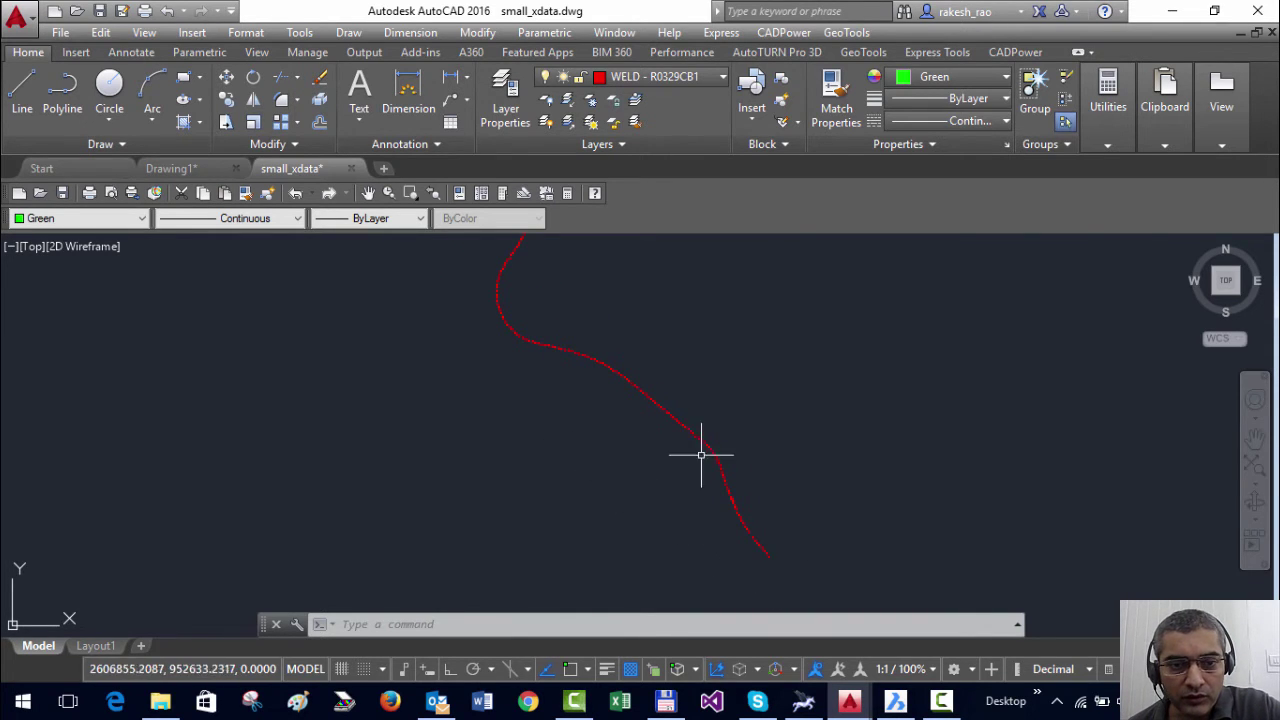
Move the window-selected S-shaped section of points to the right, and return to the CADPower menu
type("li")
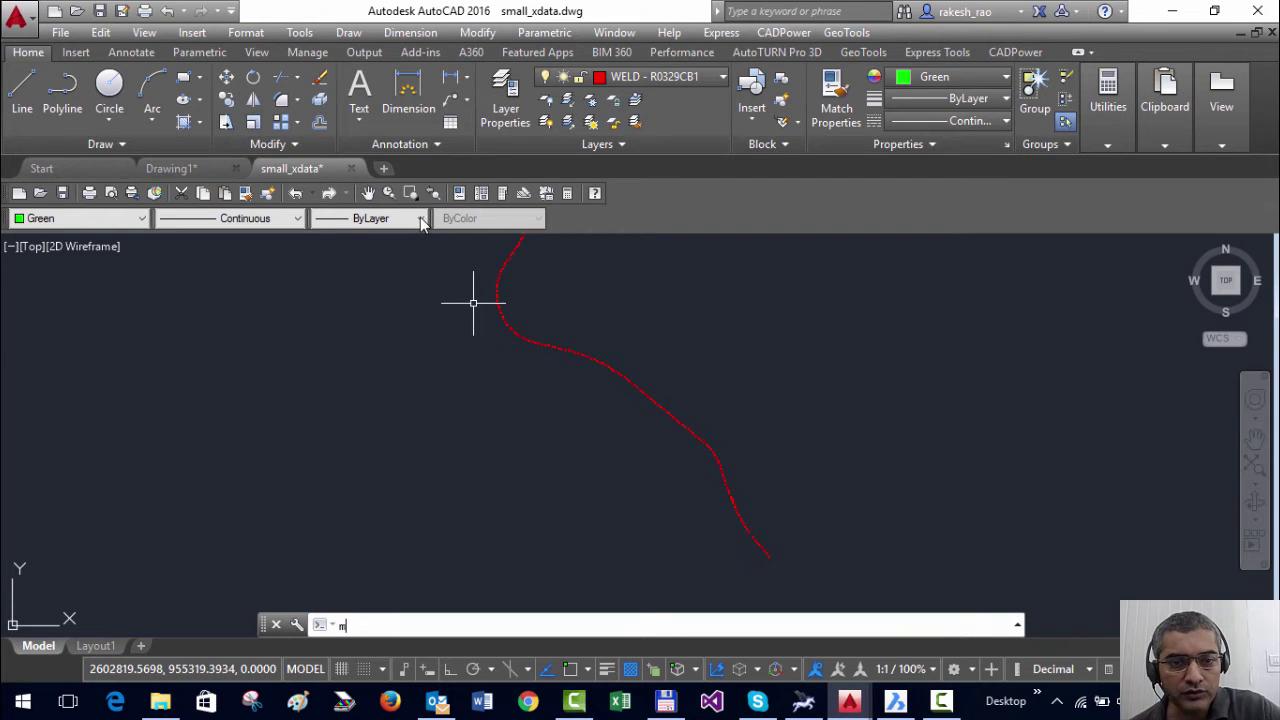
key("Return")
left_click(453, 247)
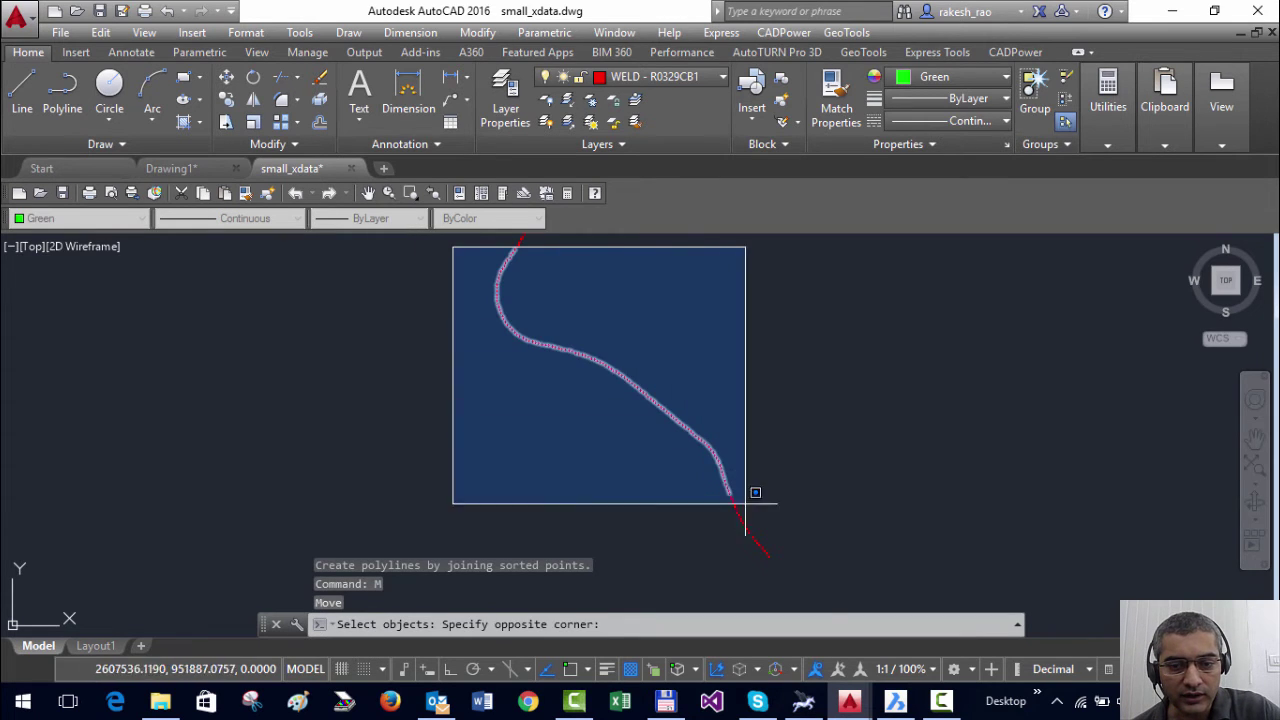
left_click(843, 586)
key("Return")
left_click(857, 500)
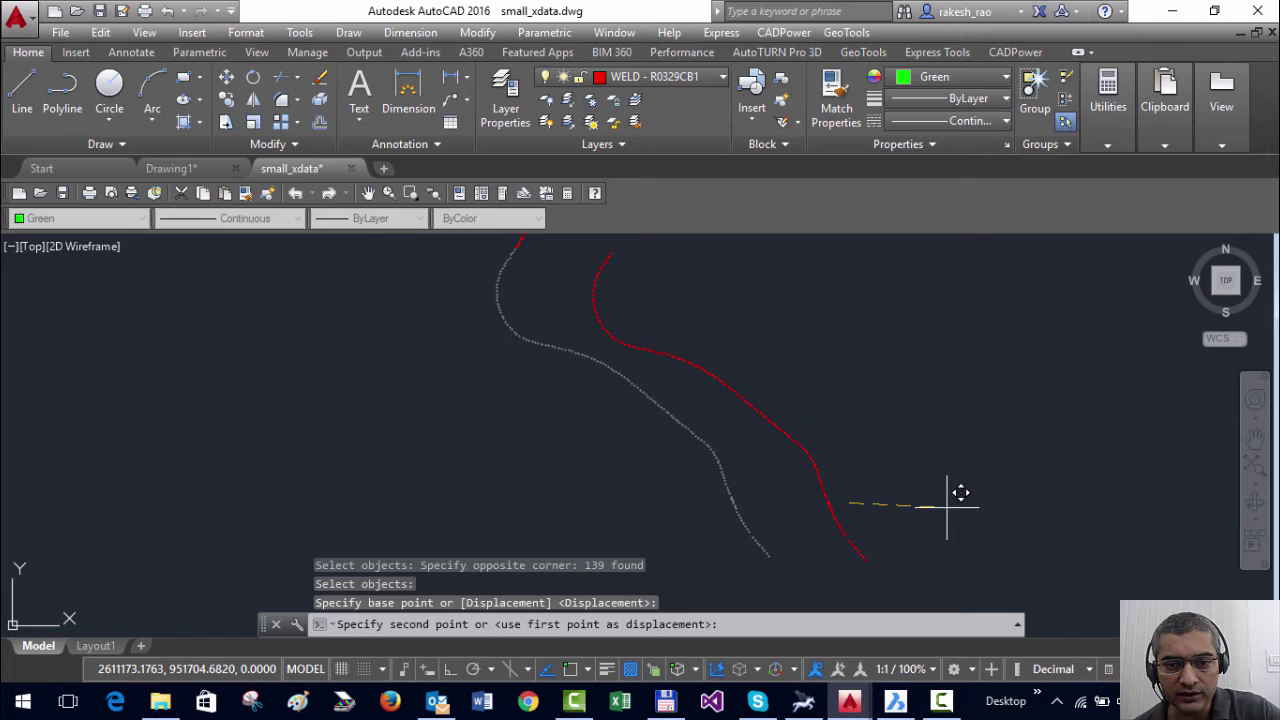
left_click(959, 506)
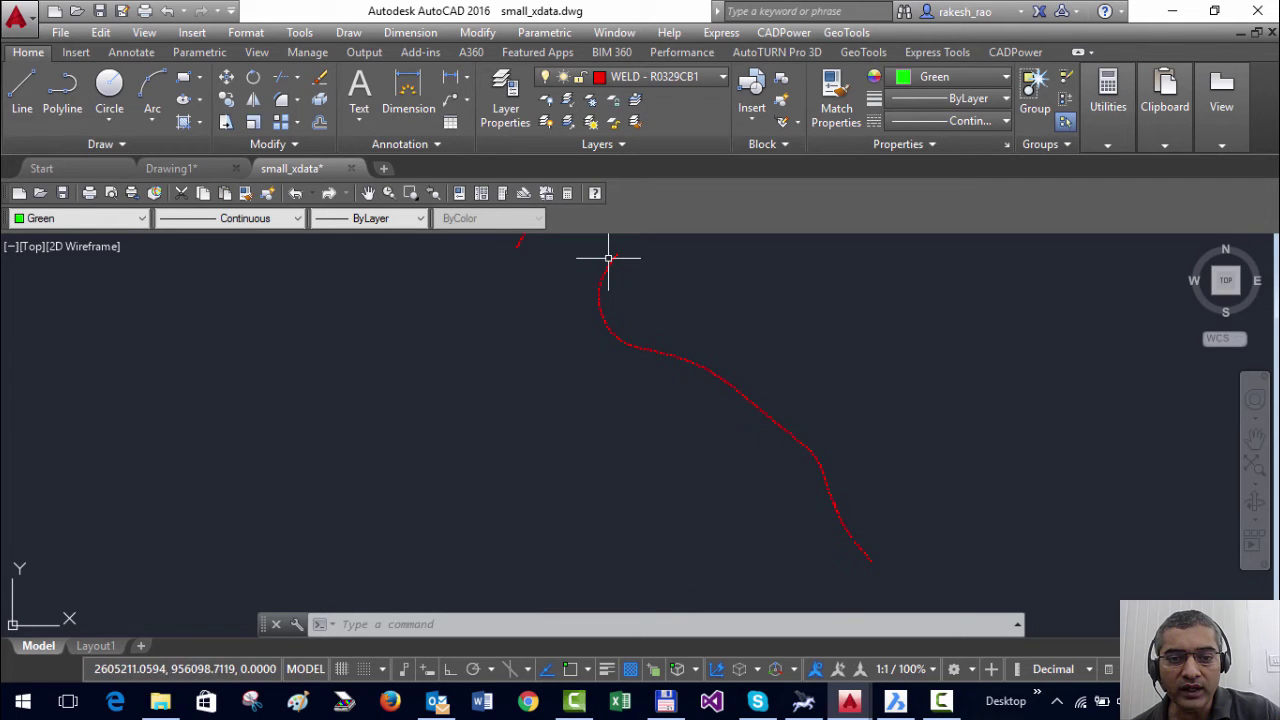
left_click(785, 32)
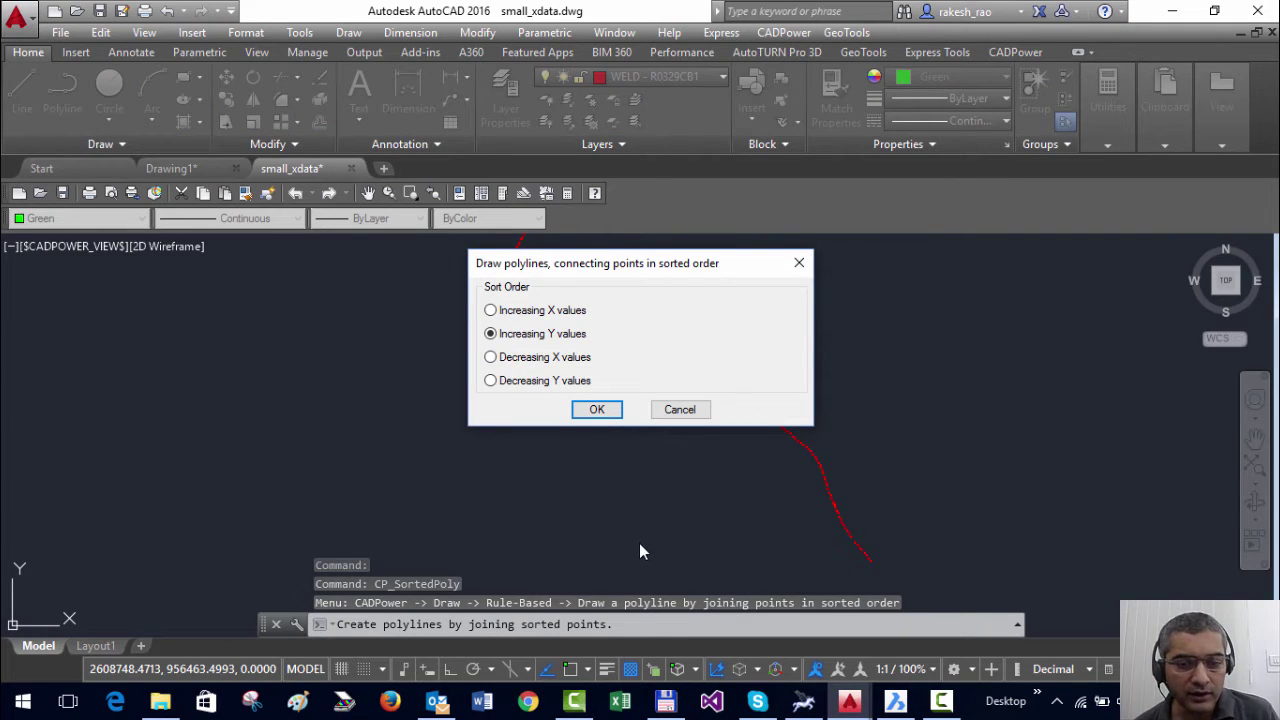
left_click(680, 410)
key("F2")
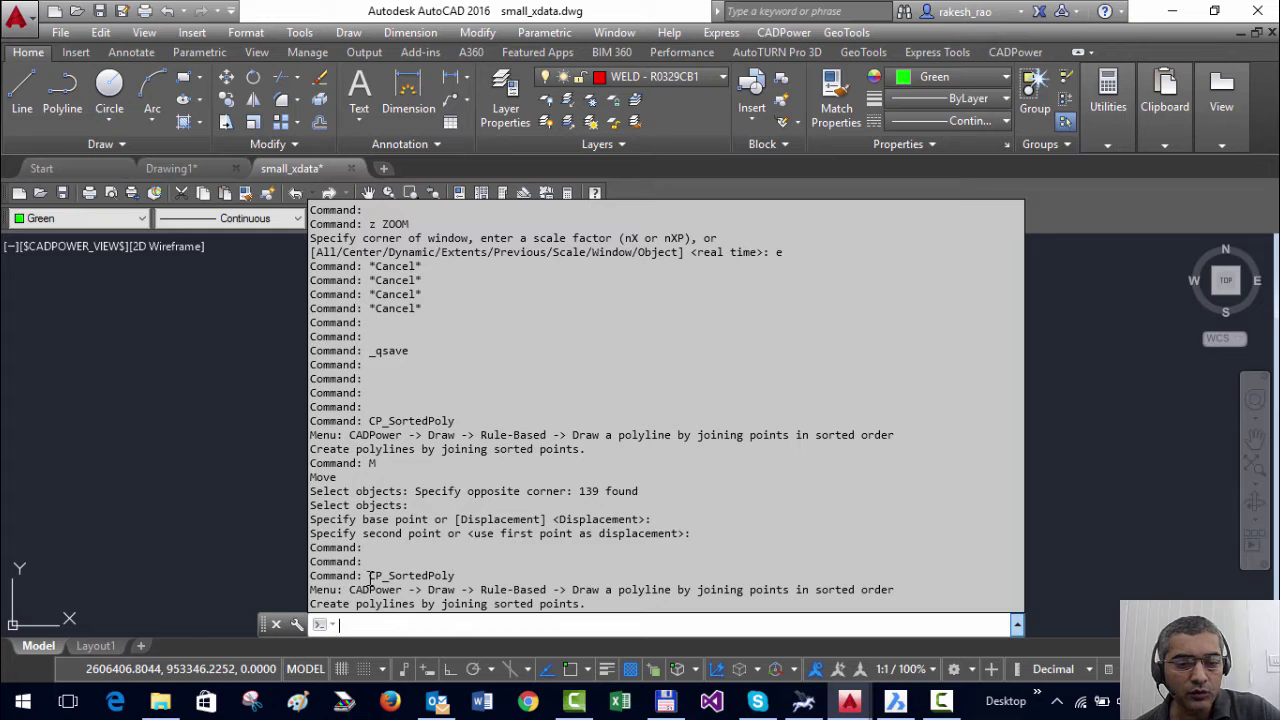
left_click_drag(370, 578, 449, 576)
left_click(402, 588)
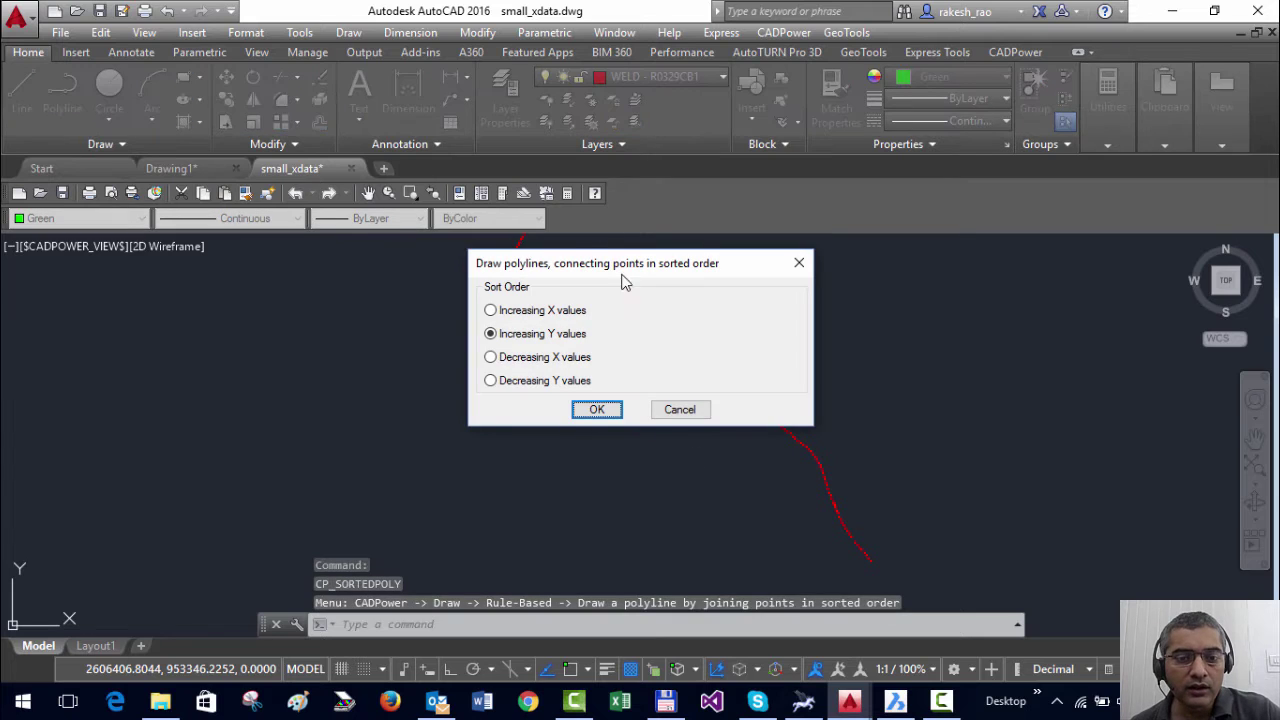
Sort by increasing Y values, window-select the 138 S-curve points, and apply to draw the polyline
left_click(600, 410)
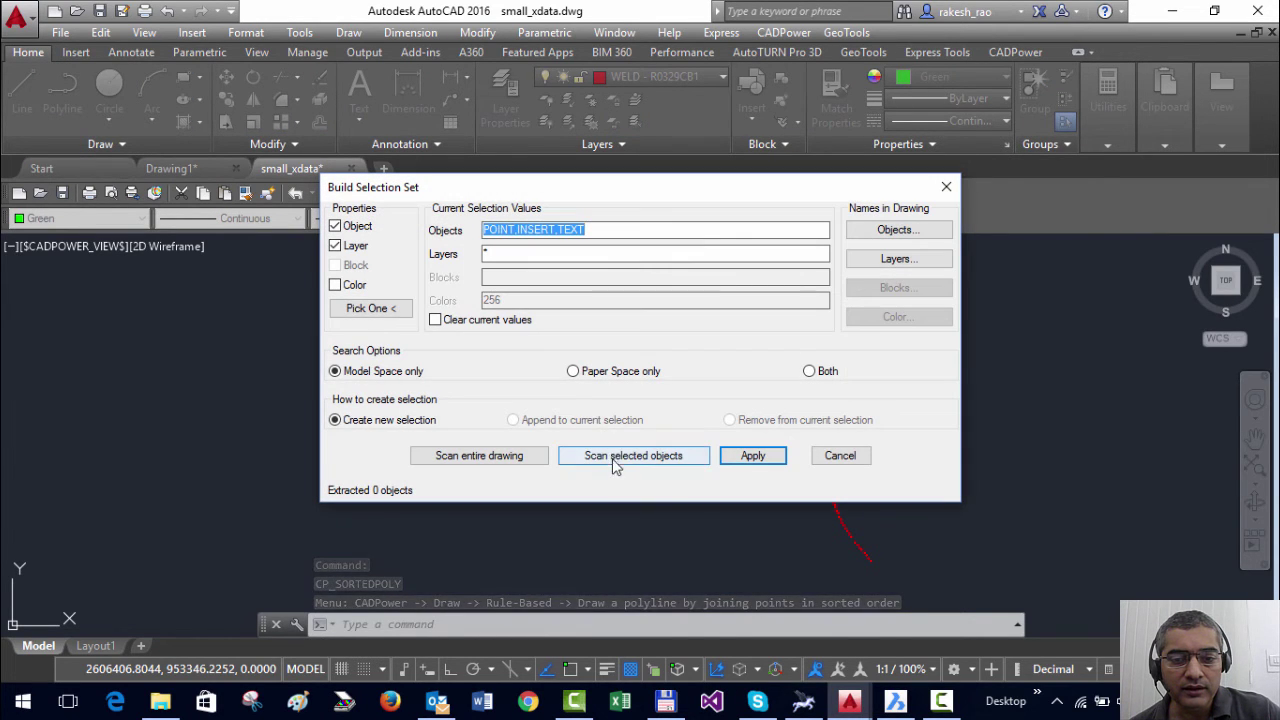
left_click(609, 457)
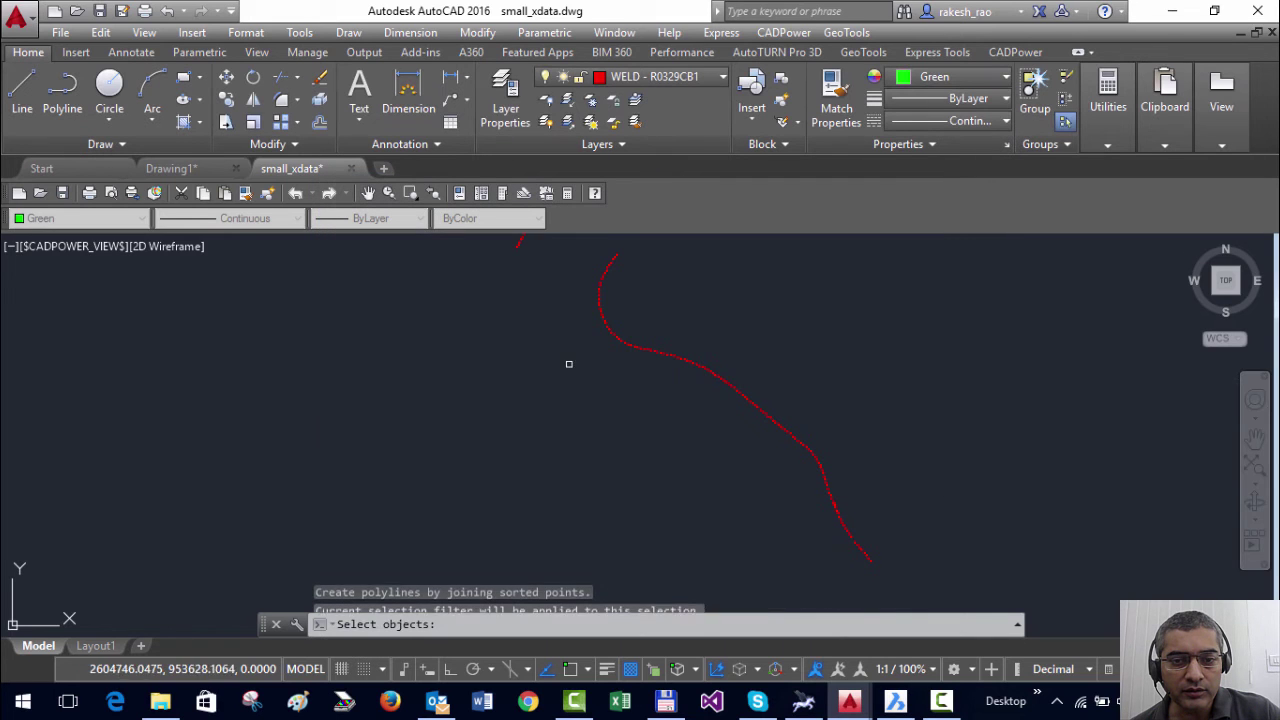
left_click(553, 255)
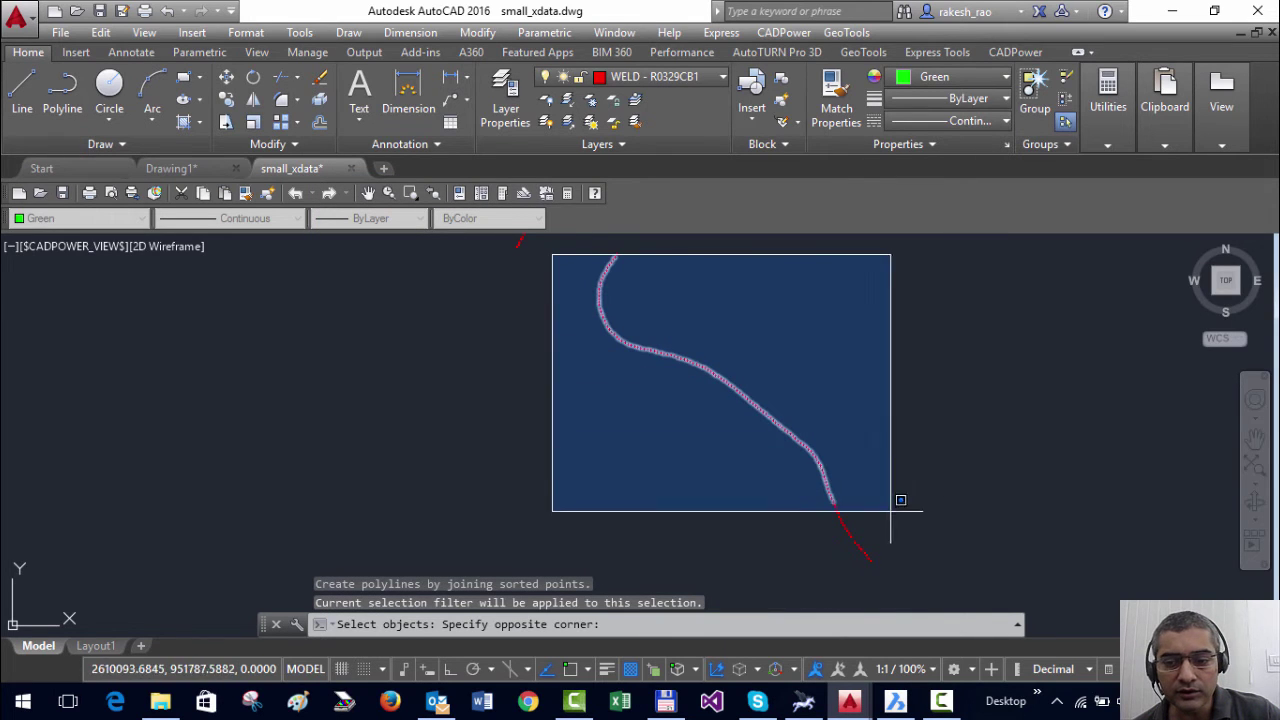
left_click(921, 572)
key("Return")
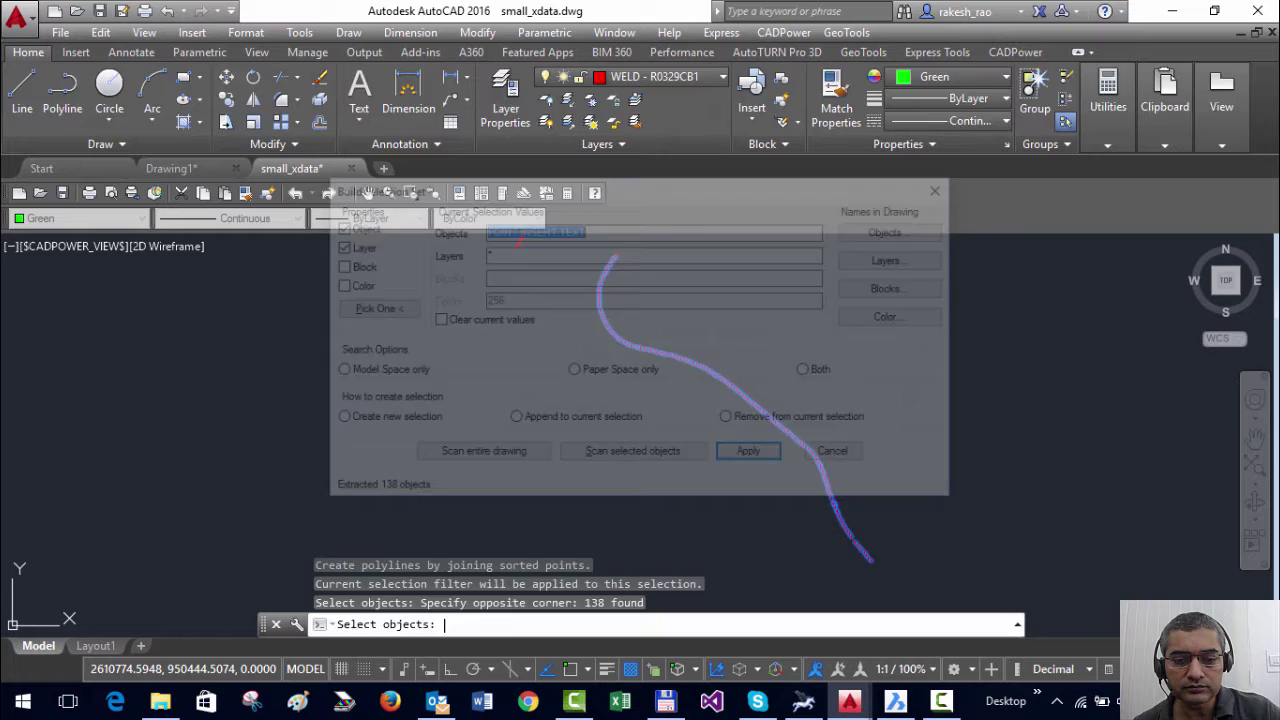
left_click(756, 457)
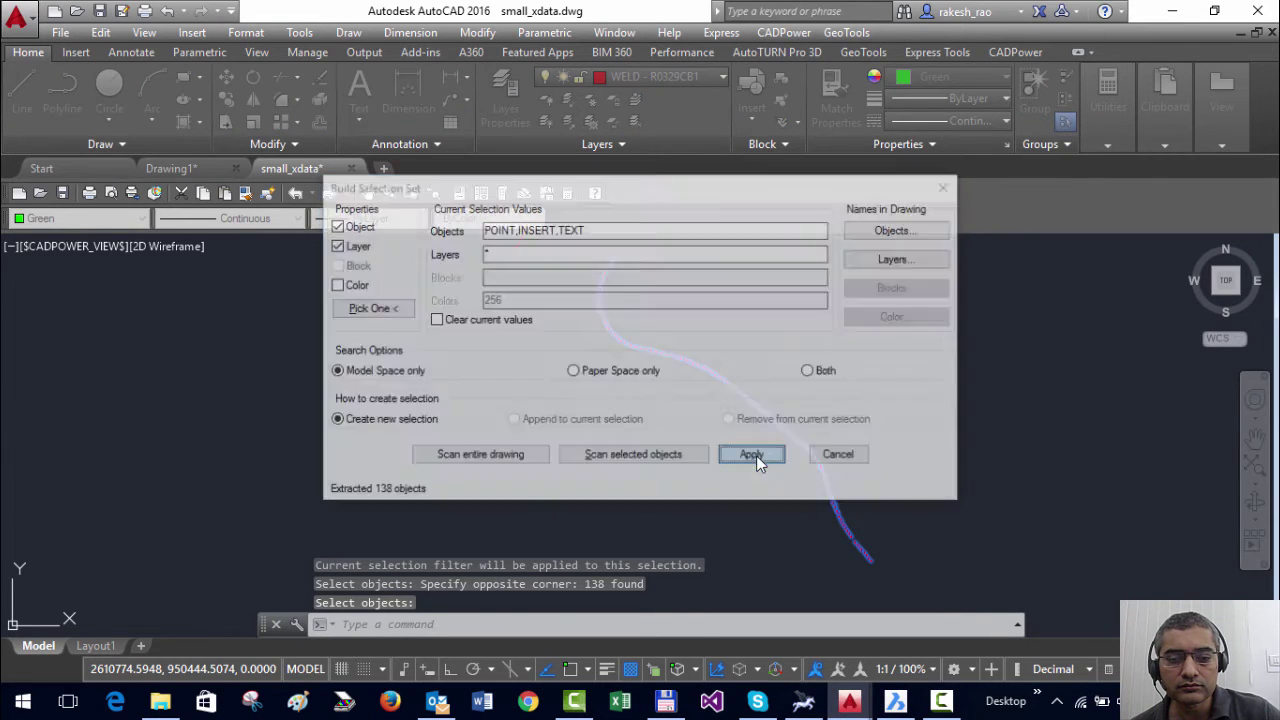
Pan and zoom along the red survey trail to reveal the new green polyline
scroll(789, 525, "up", 3)
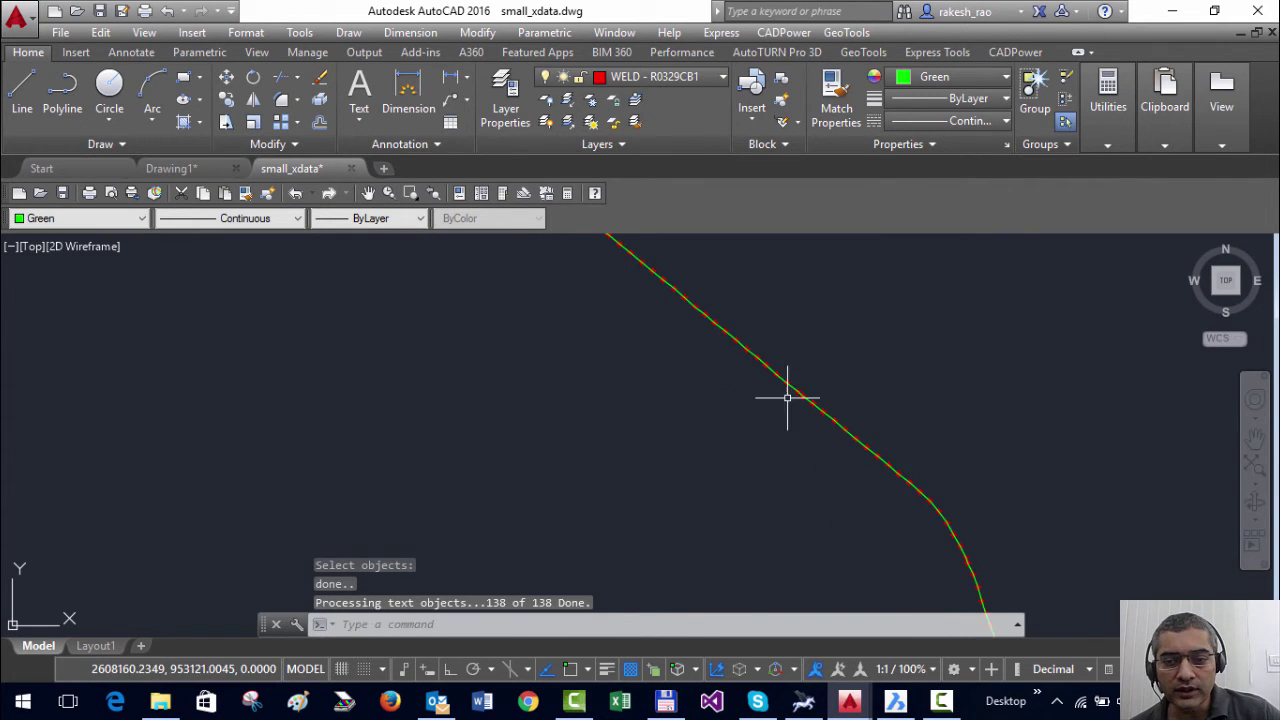
scroll(786, 394, "up", 3)
scroll(771, 434, "down", 5)
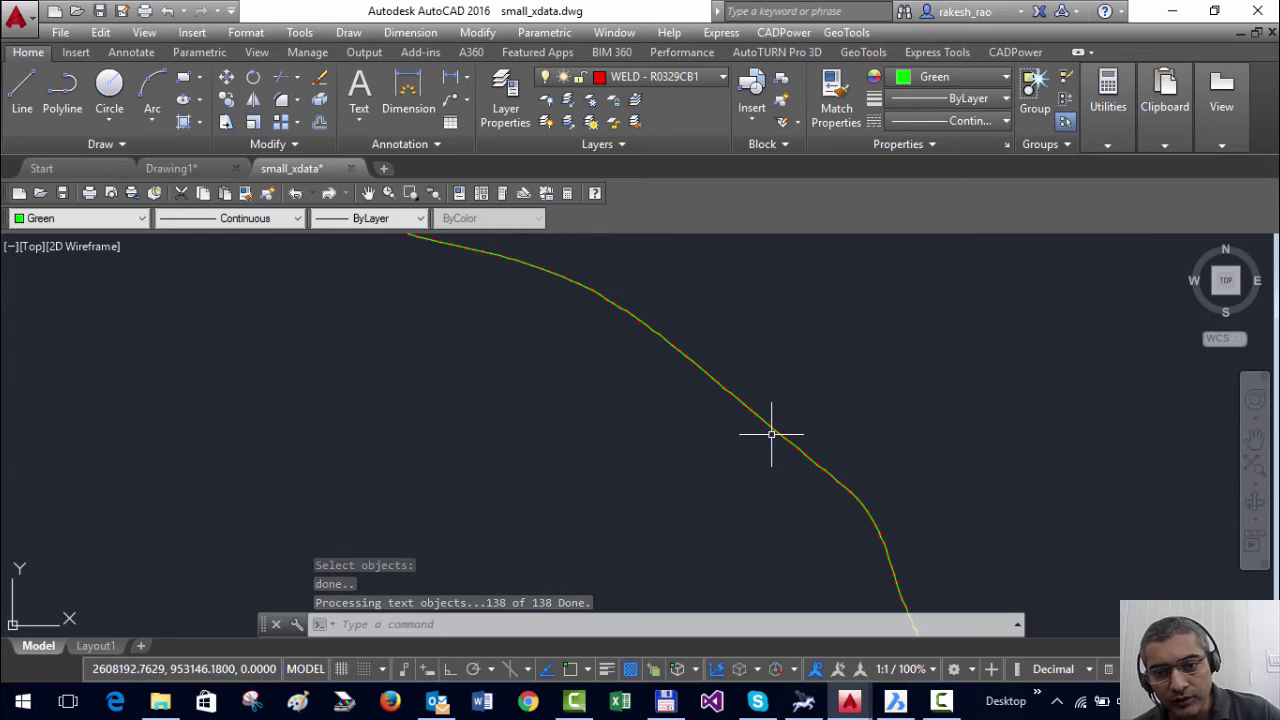
scroll(740, 410, "up", 5)
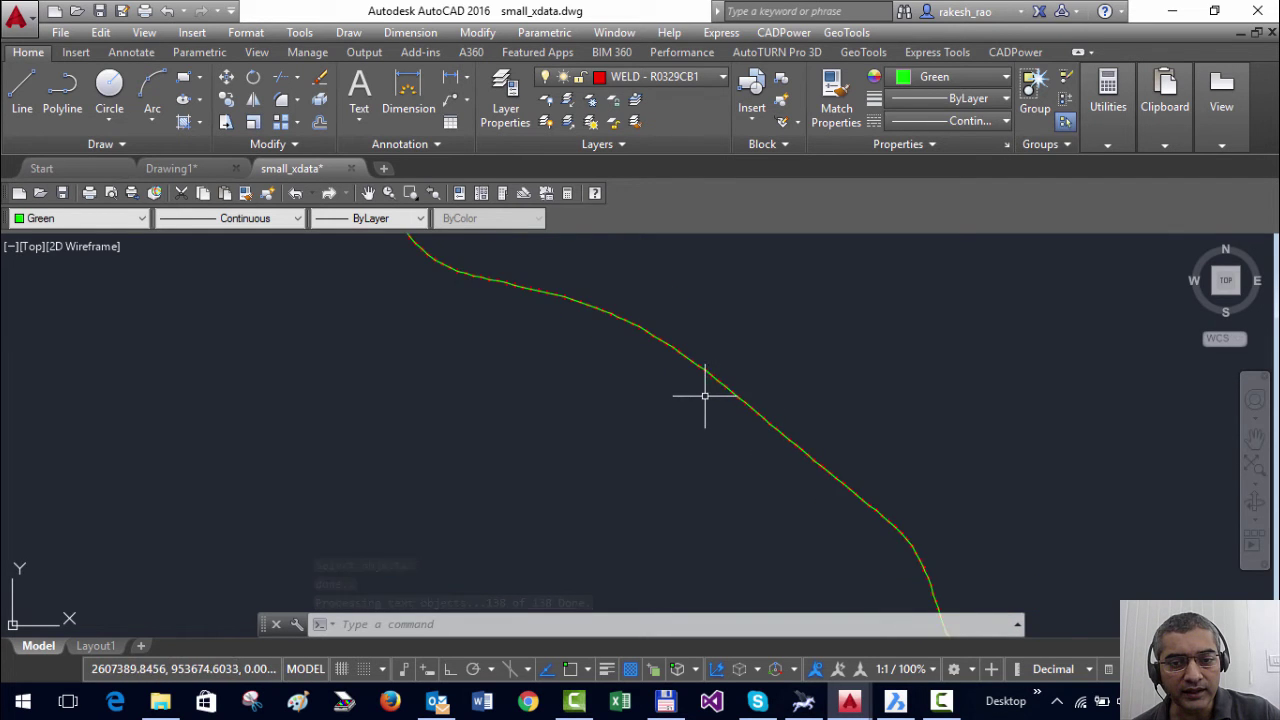
scroll(736, 343, "down", 8)
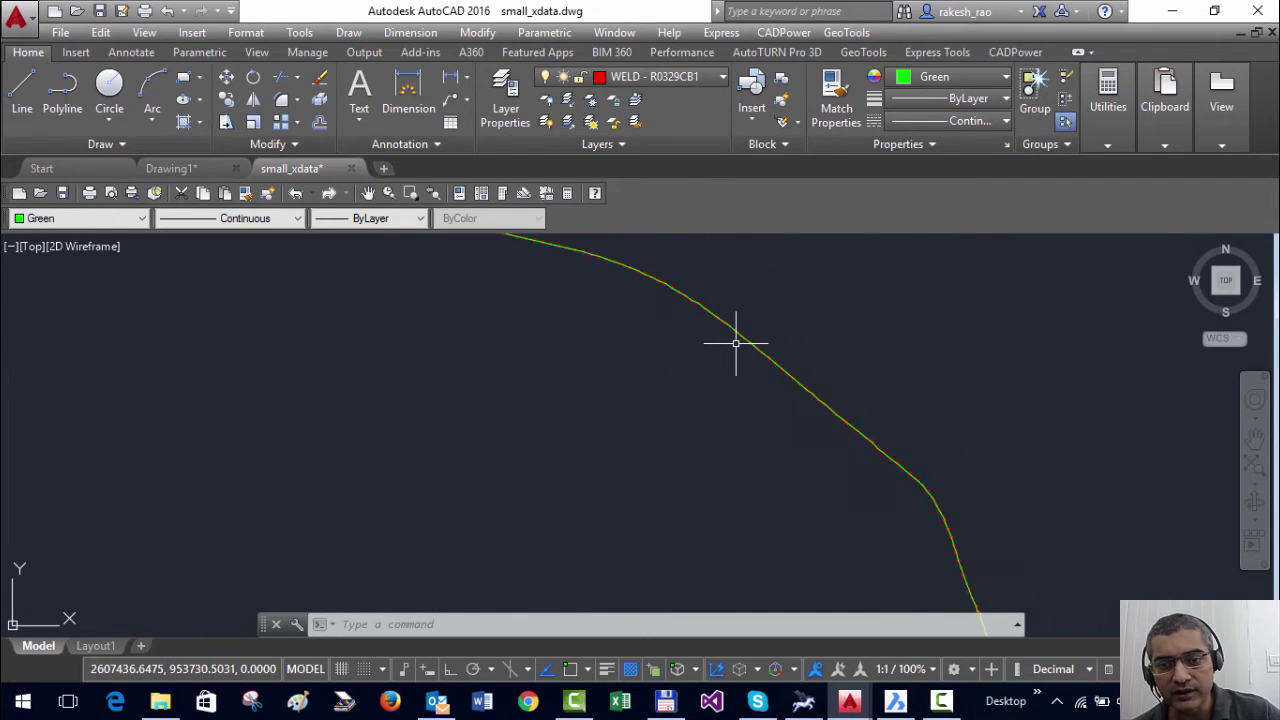
middle_click_drag(734, 355, 651, 497)
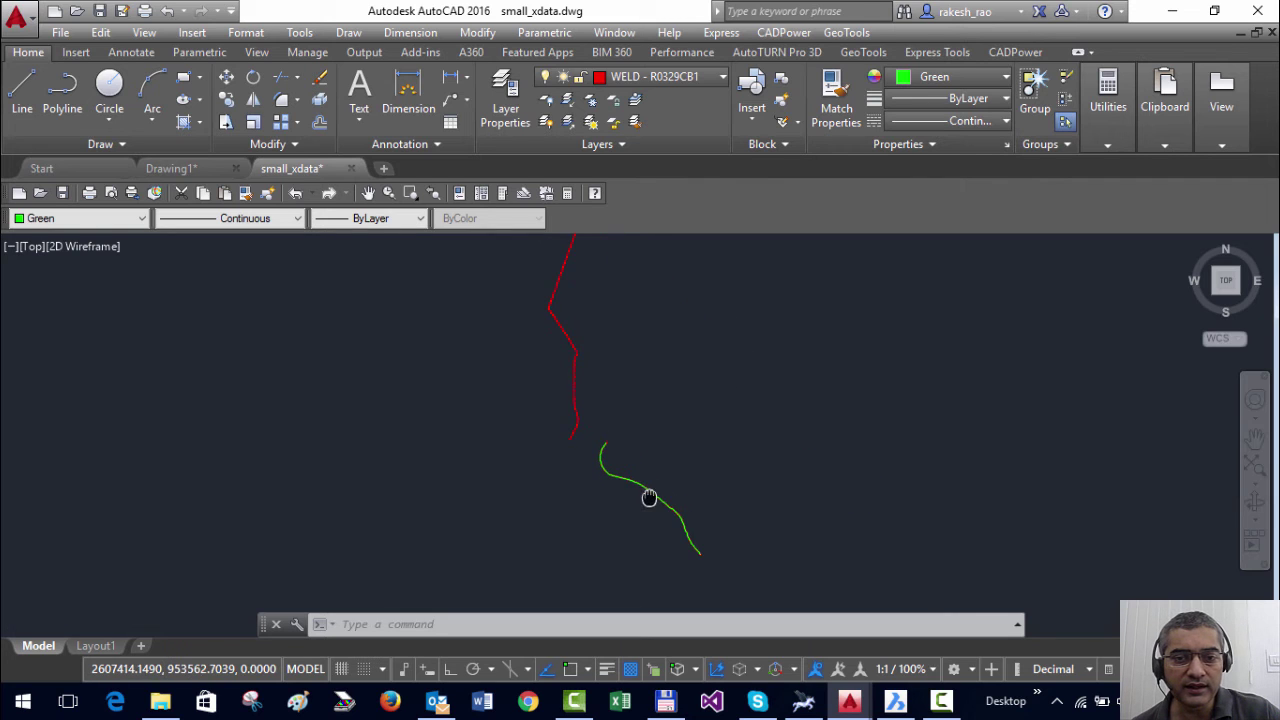
scroll(680, 377, "down", 5)
middle_click_drag(740, 384, 650, 417)
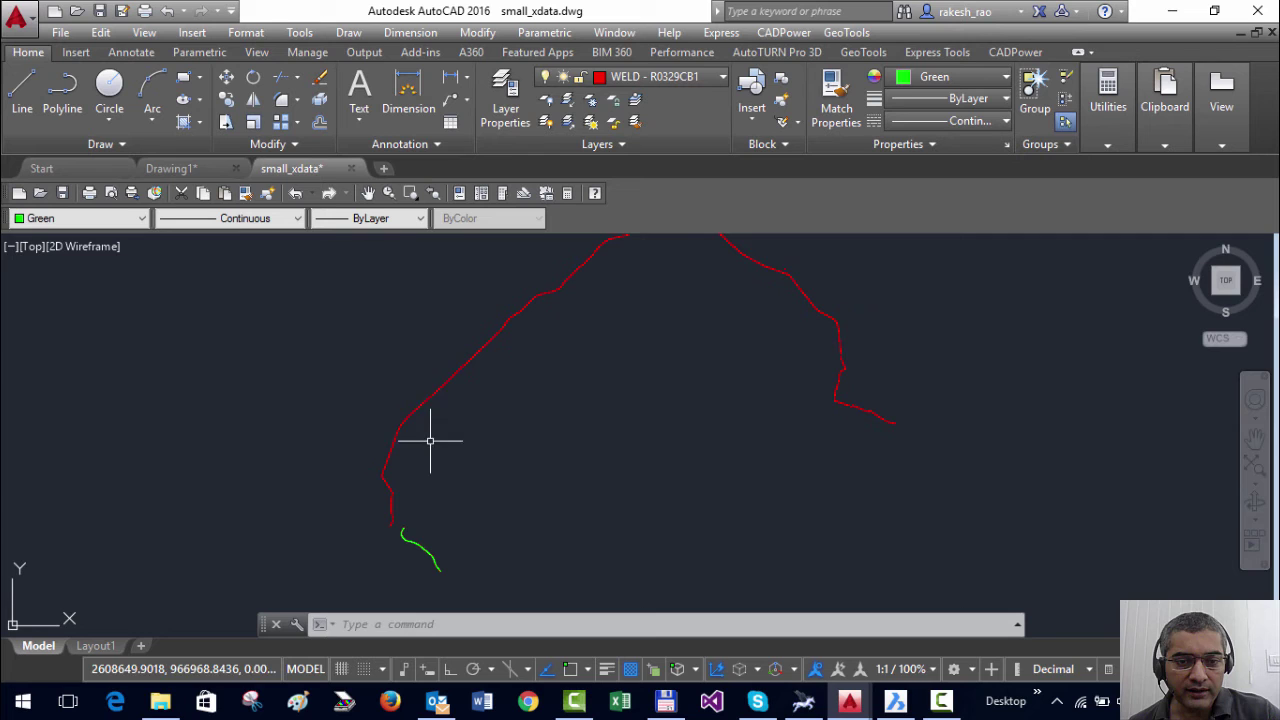
middle_click_drag(791, 337, 716, 417)
scroll(654, 363, "up", 2)
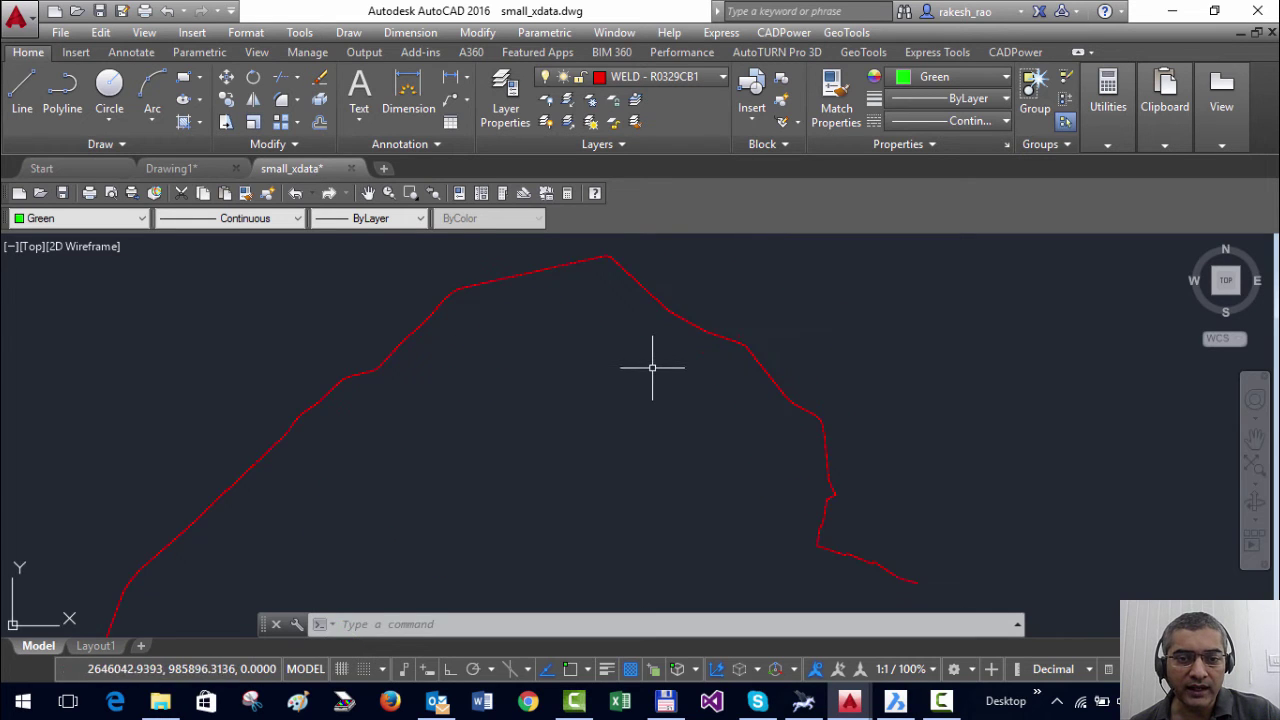
middle_click_drag(654, 363, 614, 391)
scroll(563, 434, "up", 4)
scroll(560, 441, "down", 3)
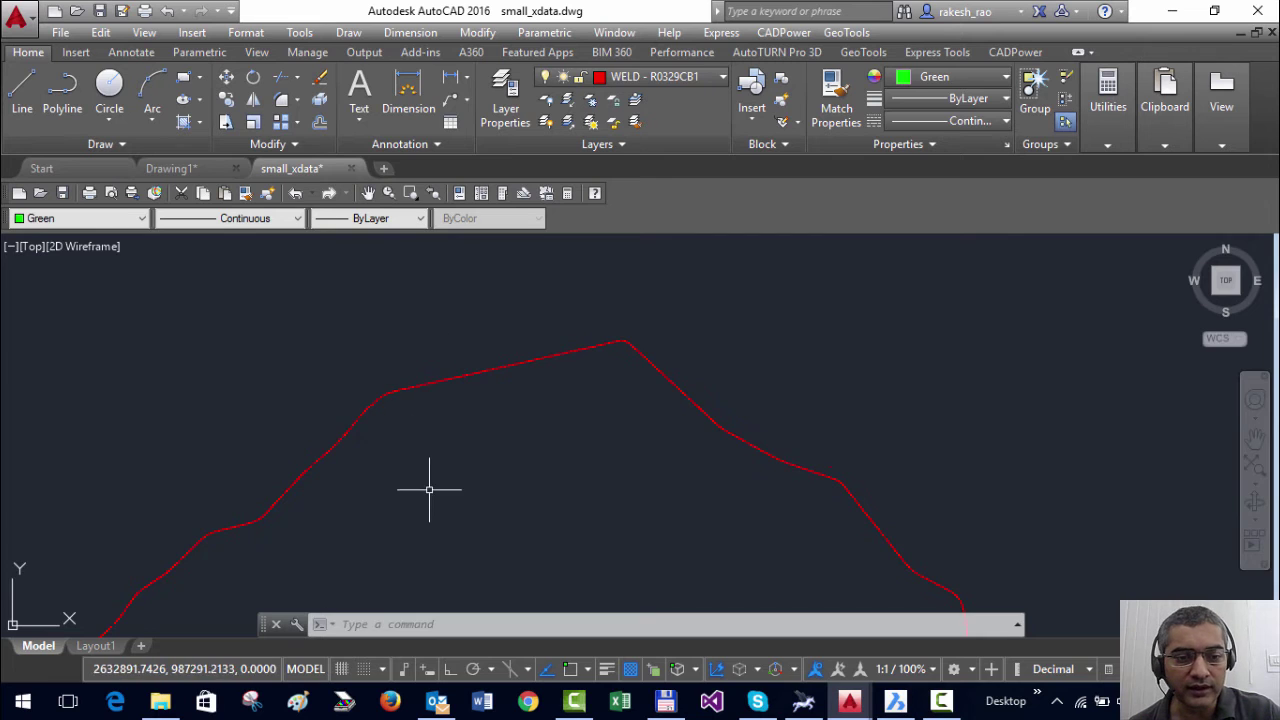
middle_click_drag(430, 487, 615, 315)
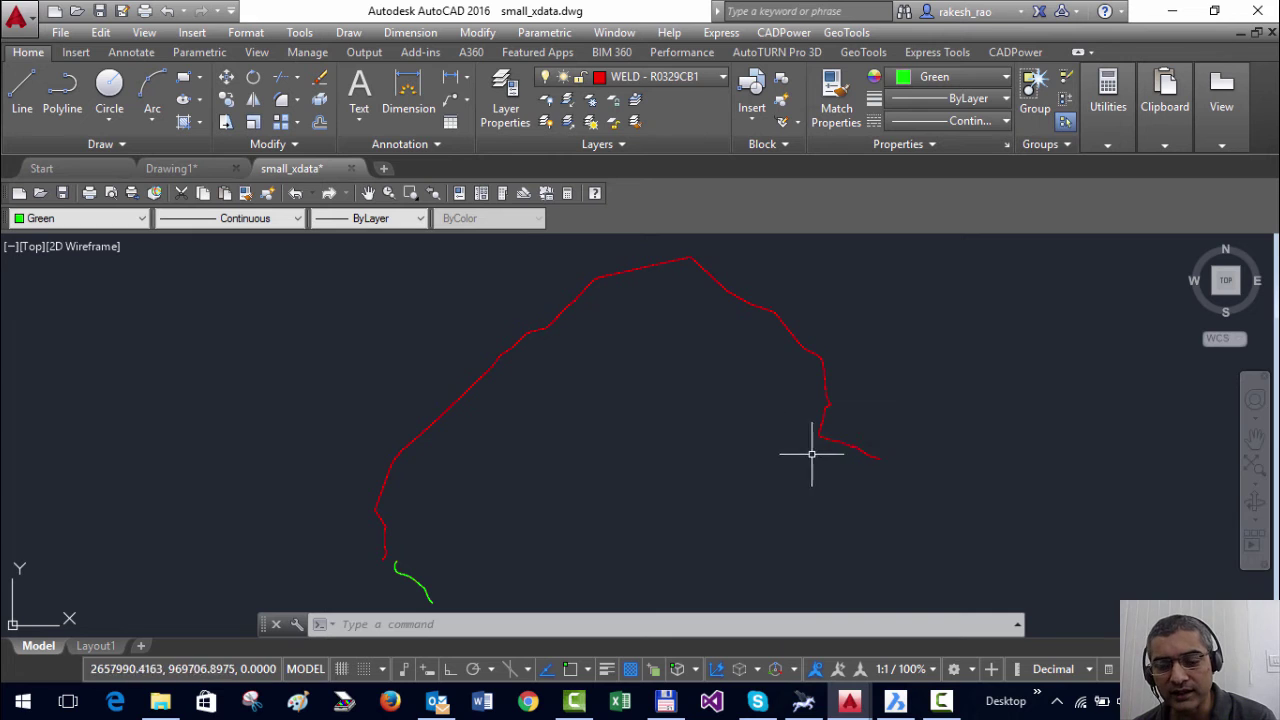
Zoom in on the remaining stretch of unjoined red points
scroll(788, 480, "up", 3)
middle_click_drag(791, 457, 511, 488)
scroll(629, 514, "up", 2)
scroll(582, 446, "up", 2)
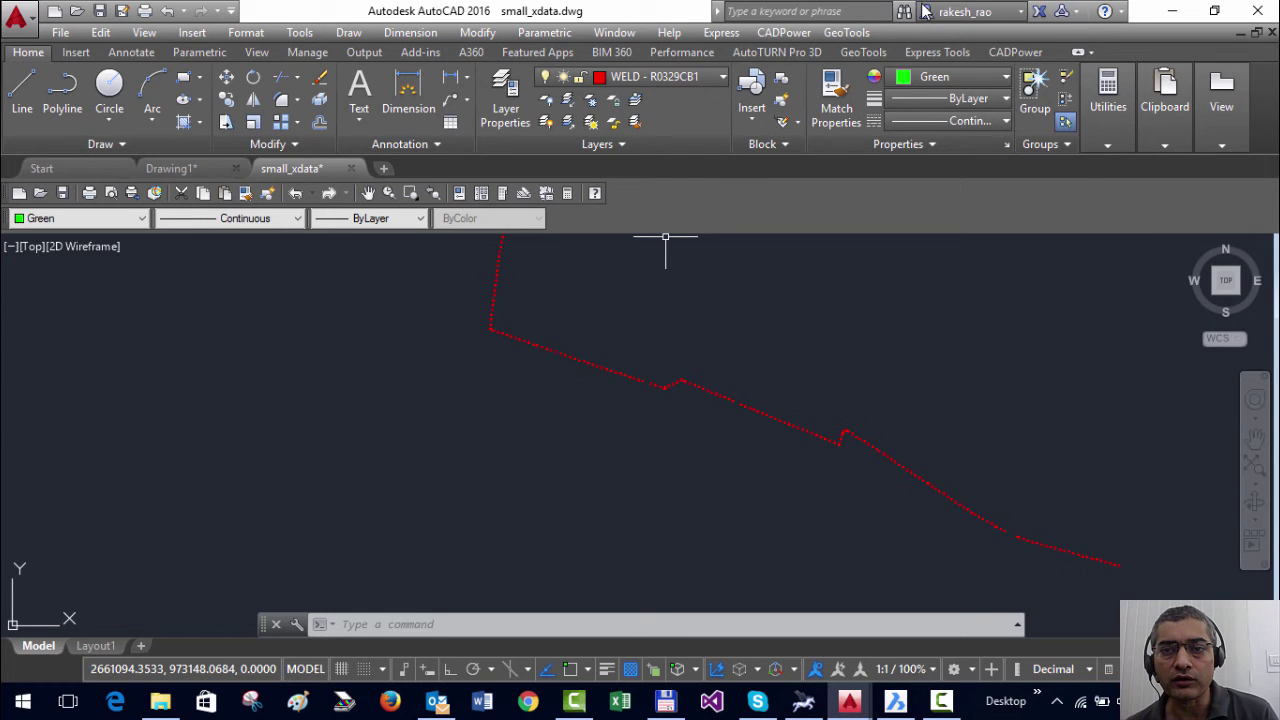
Start GeoTools' Draw tool for a polyline joining points in sorted order, and move its dialog aside
left_click(847, 32)
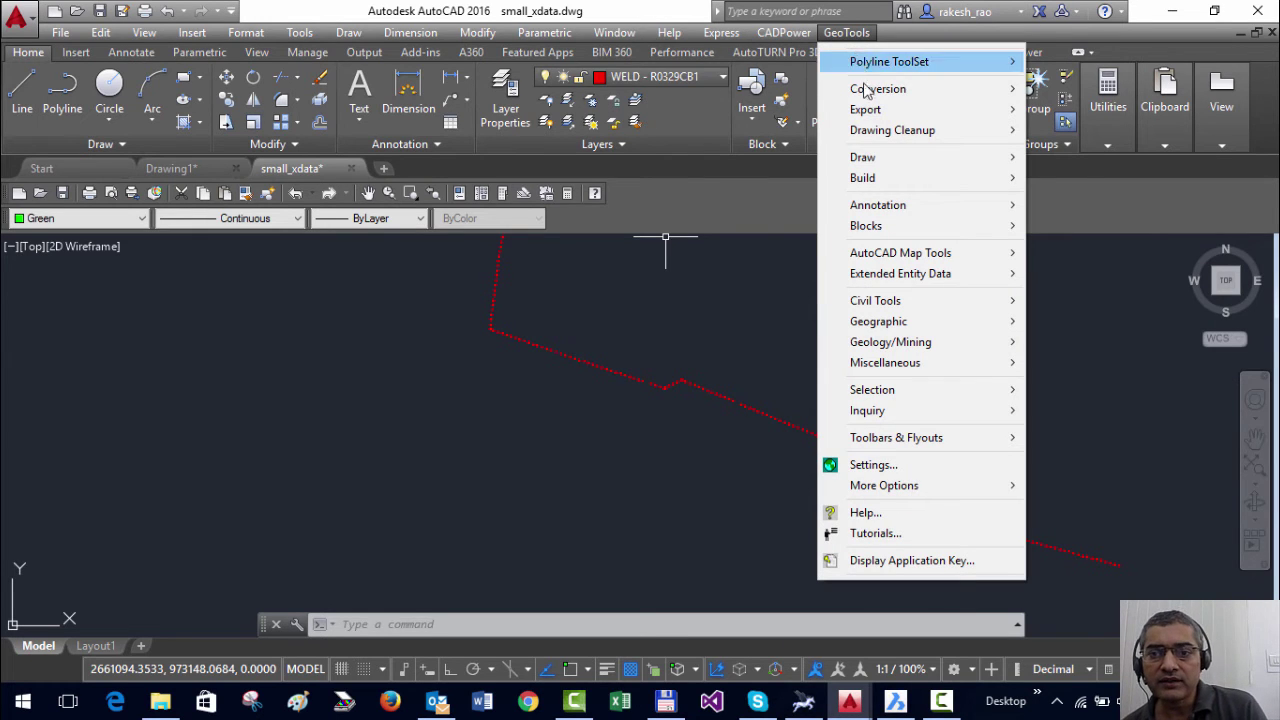
mouse_move(876, 137)
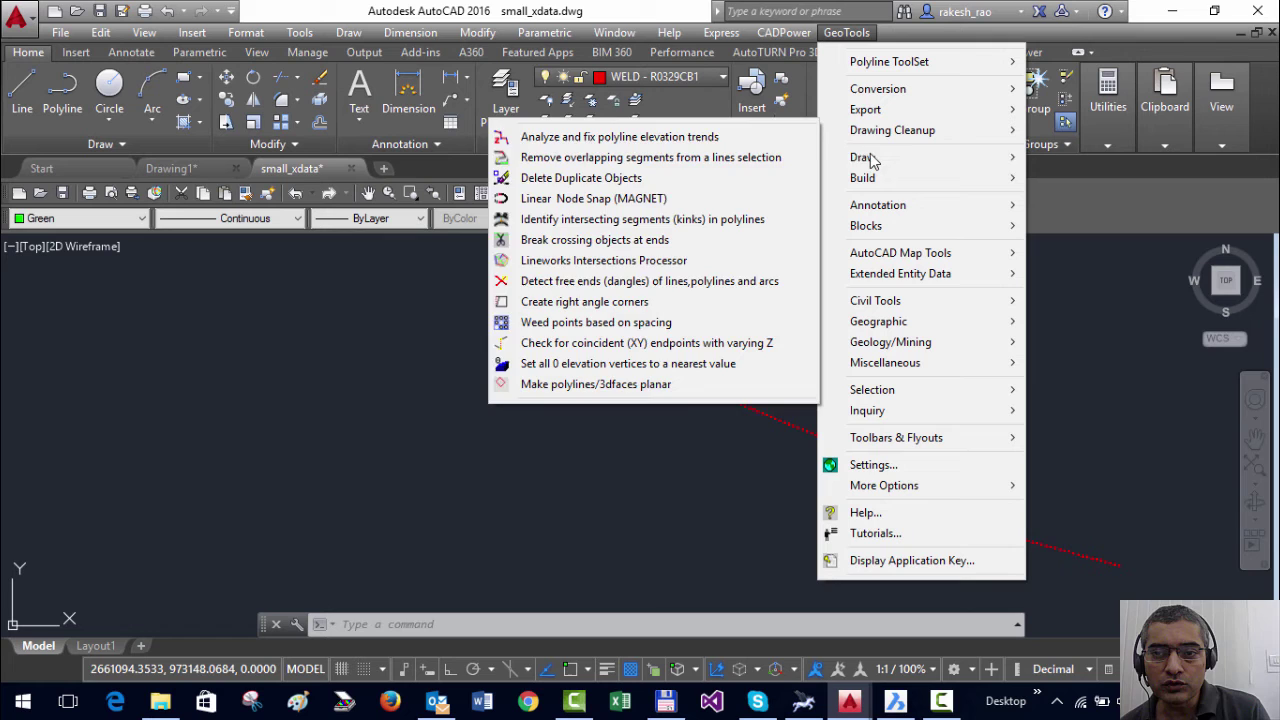
mouse_move(869, 163)
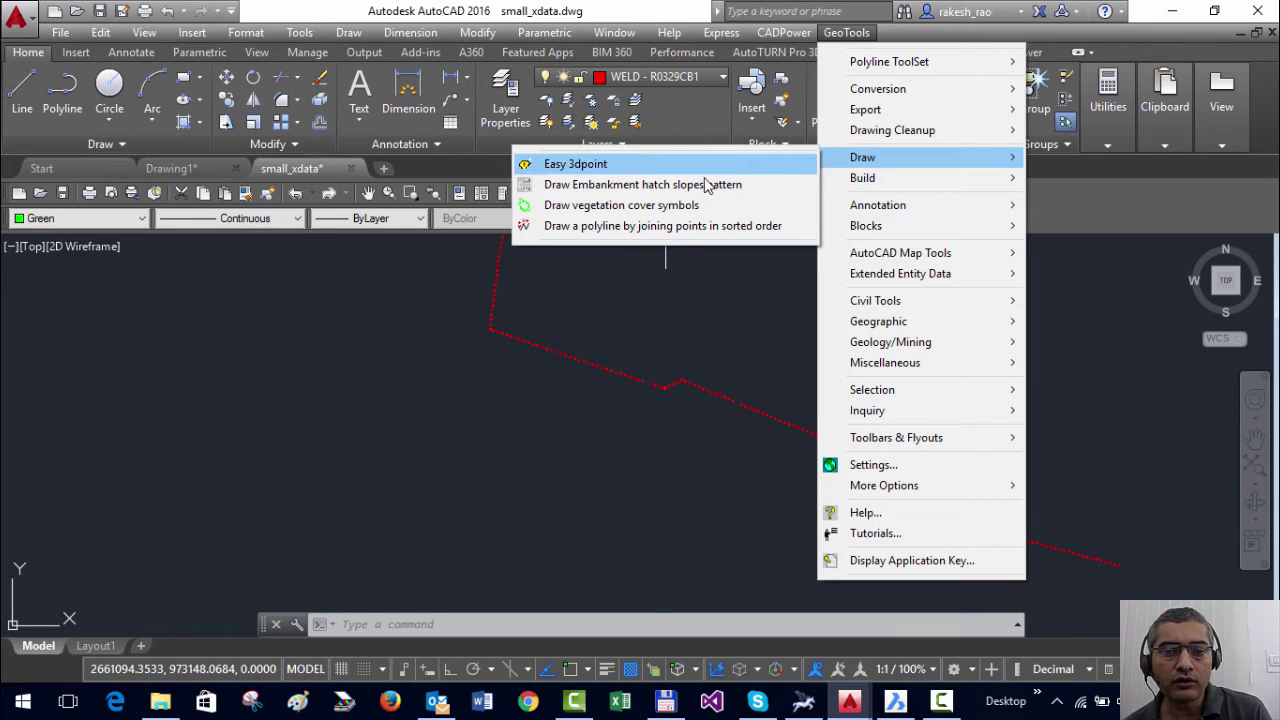
left_click(603, 228)
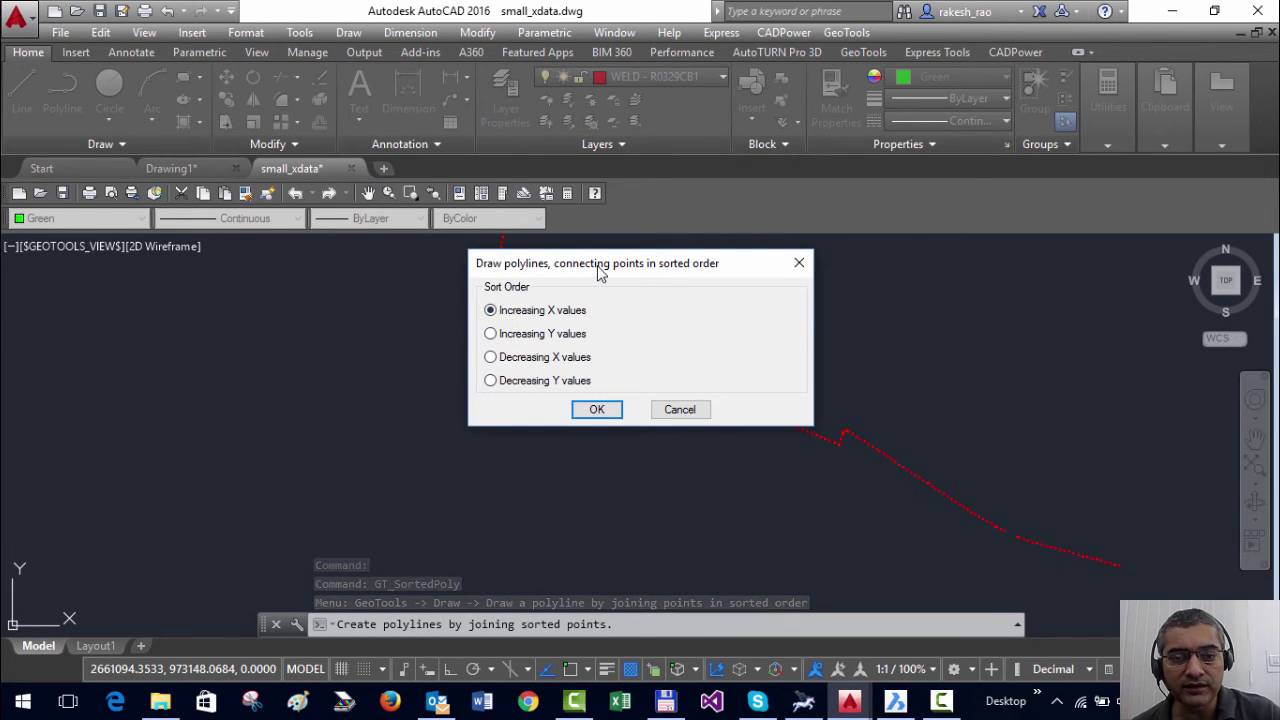
left_click_drag(597, 274, 564, 373)
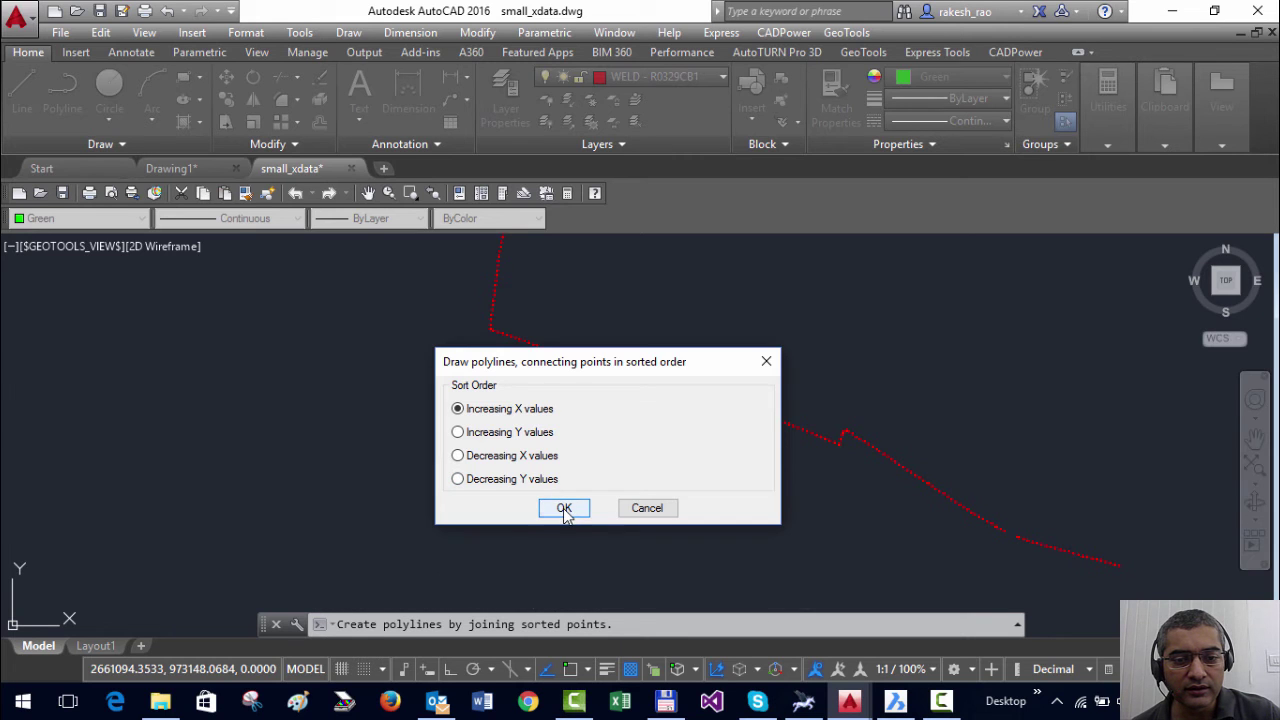
Sort by increasing X, crossing-select the 64 lower-right points, and apply to build the polyline
left_click(564, 508)
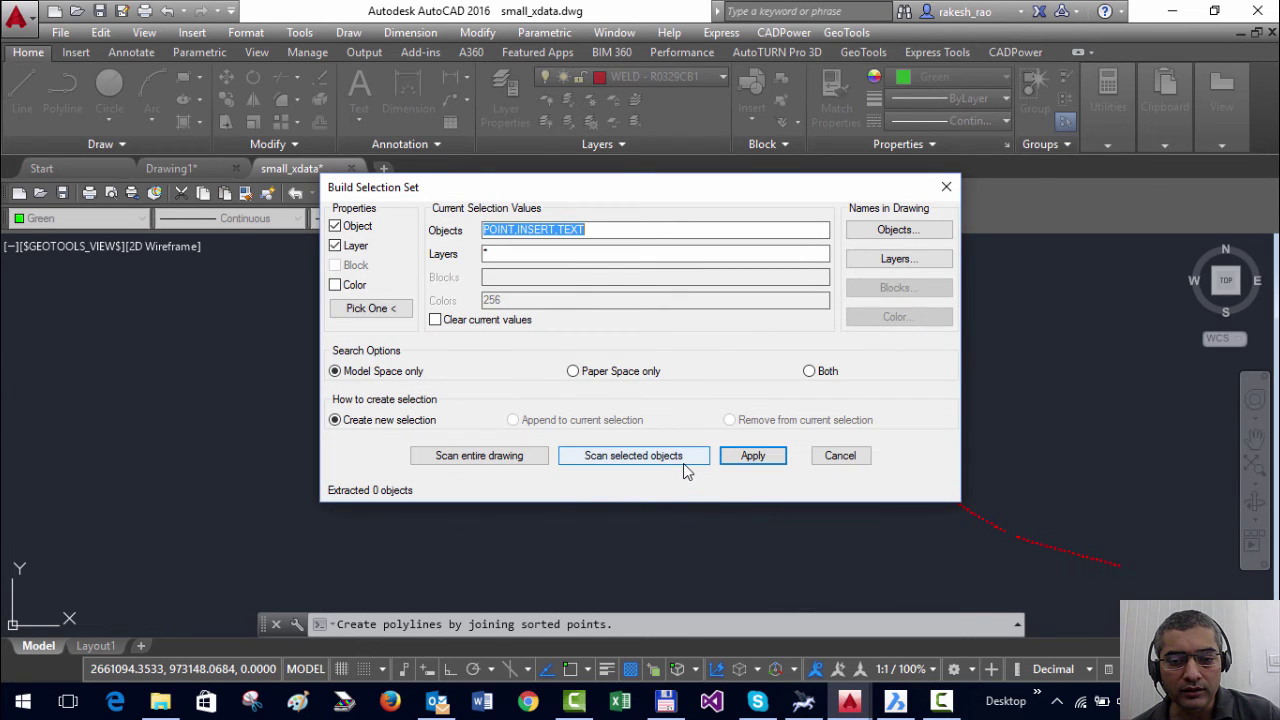
left_click(684, 462)
scroll(450, 380, "down", 3)
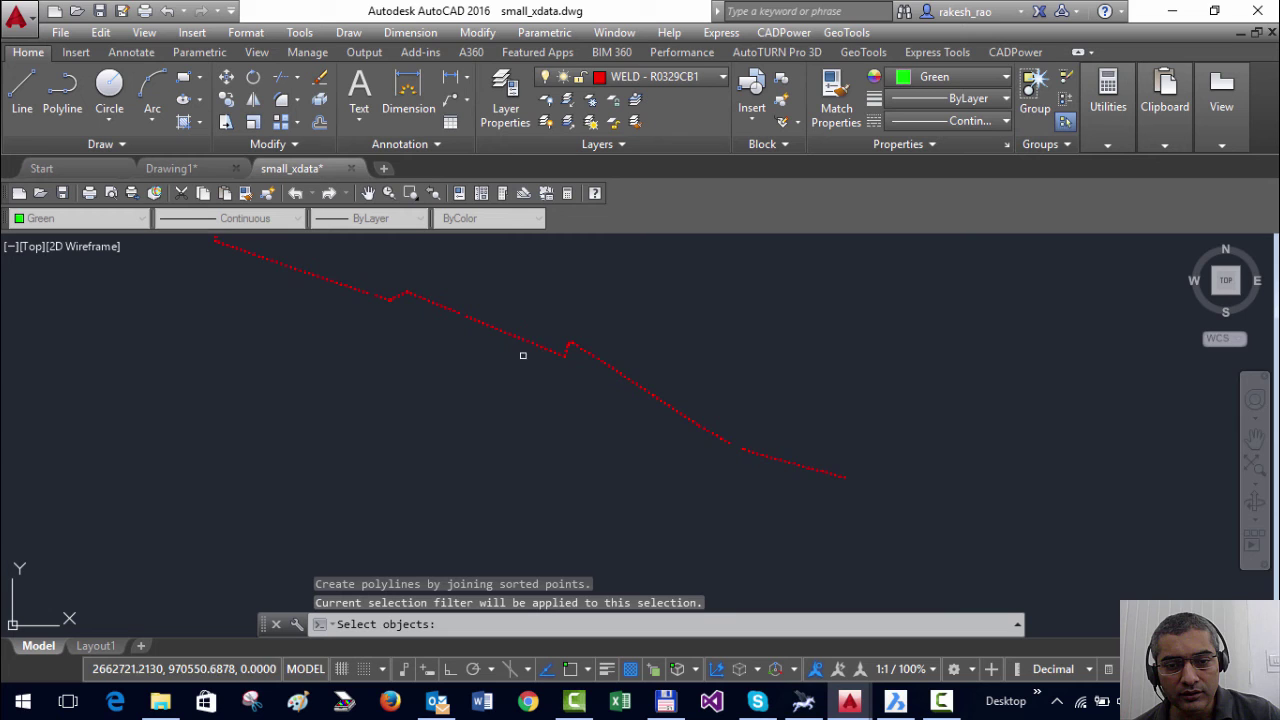
type("c")
key("Return")
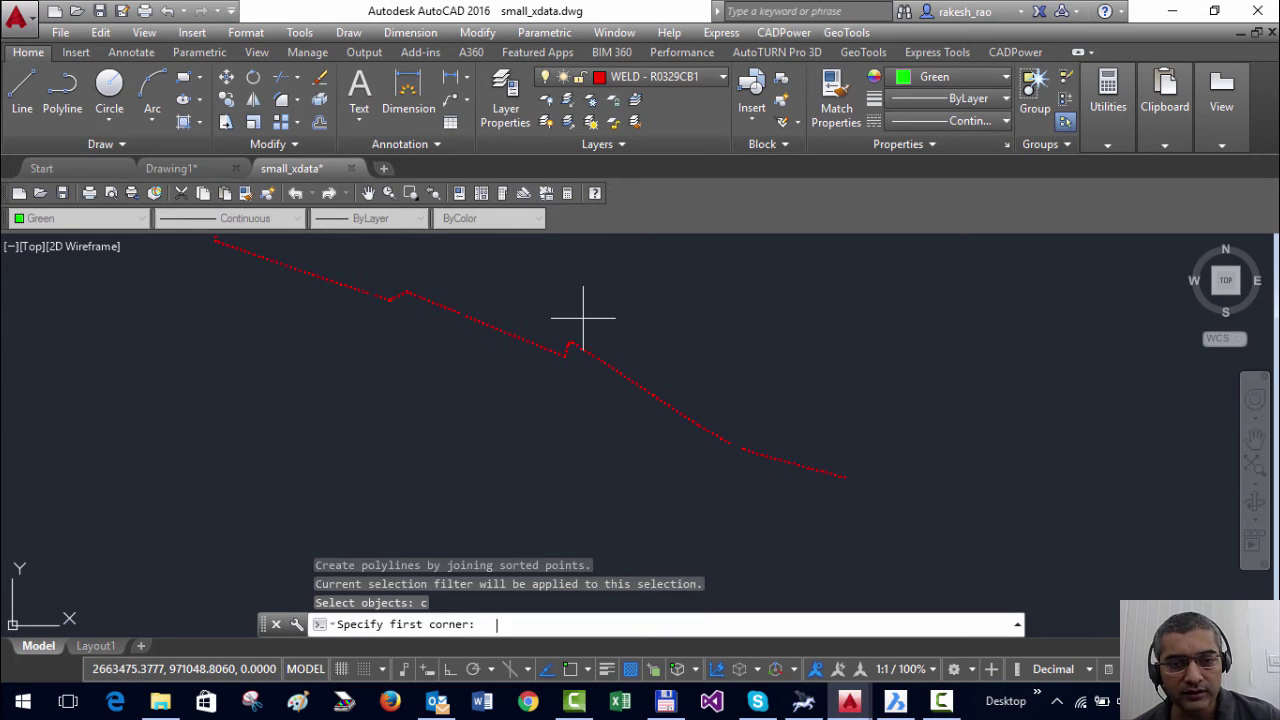
left_click(583, 318)
left_click(888, 535)
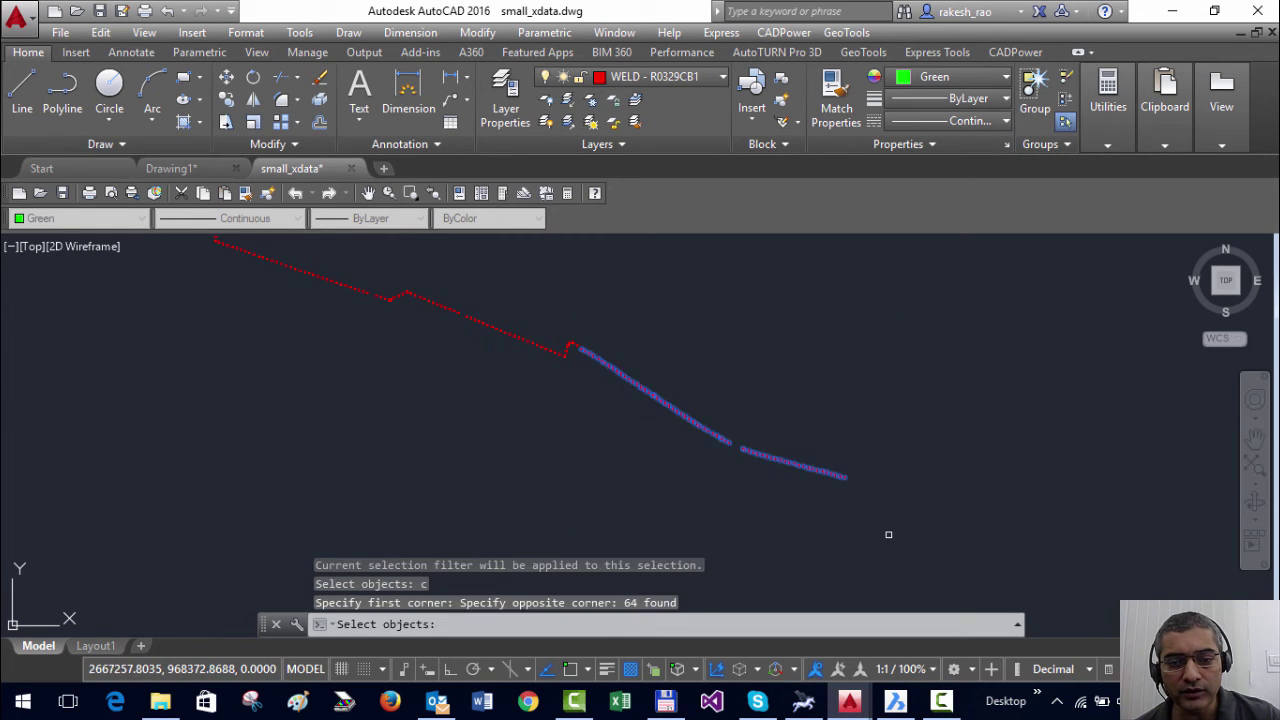
key("Return")
left_click(757, 456)
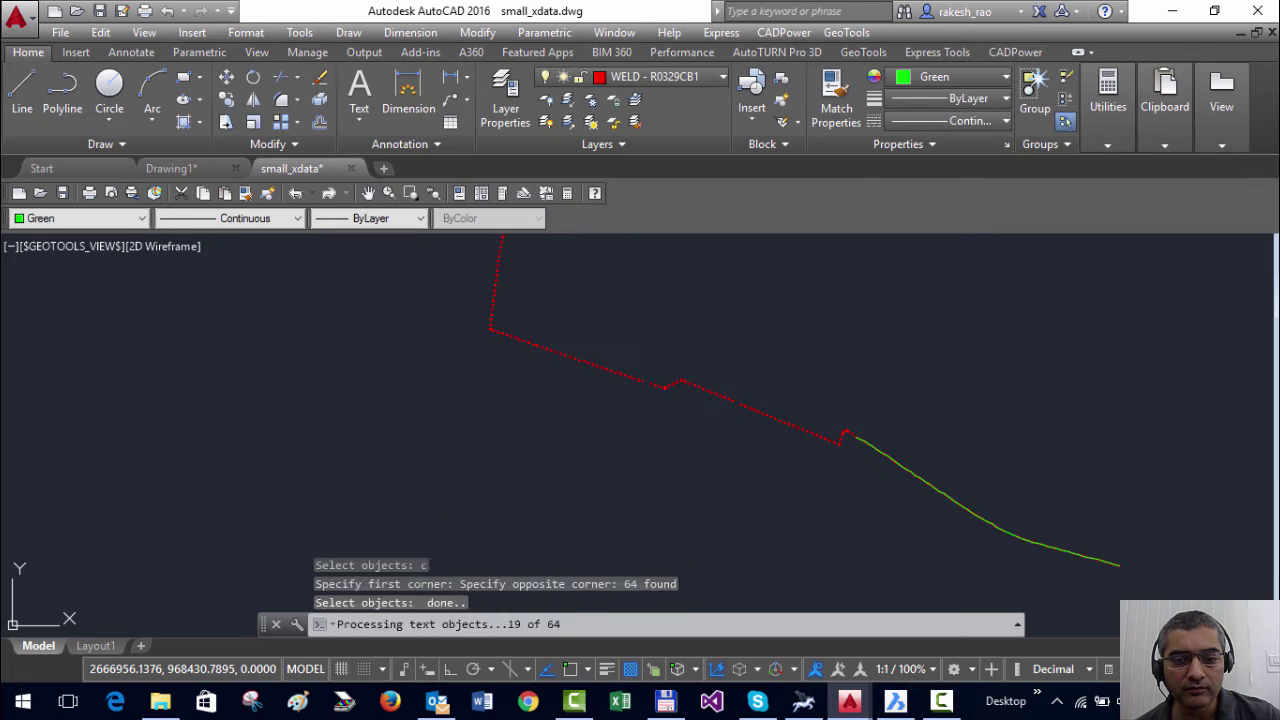
Pan to the new green polyline and select it to check it
scroll(870, 491, "up", 2)
middle_click_drag(894, 491, 645, 339)
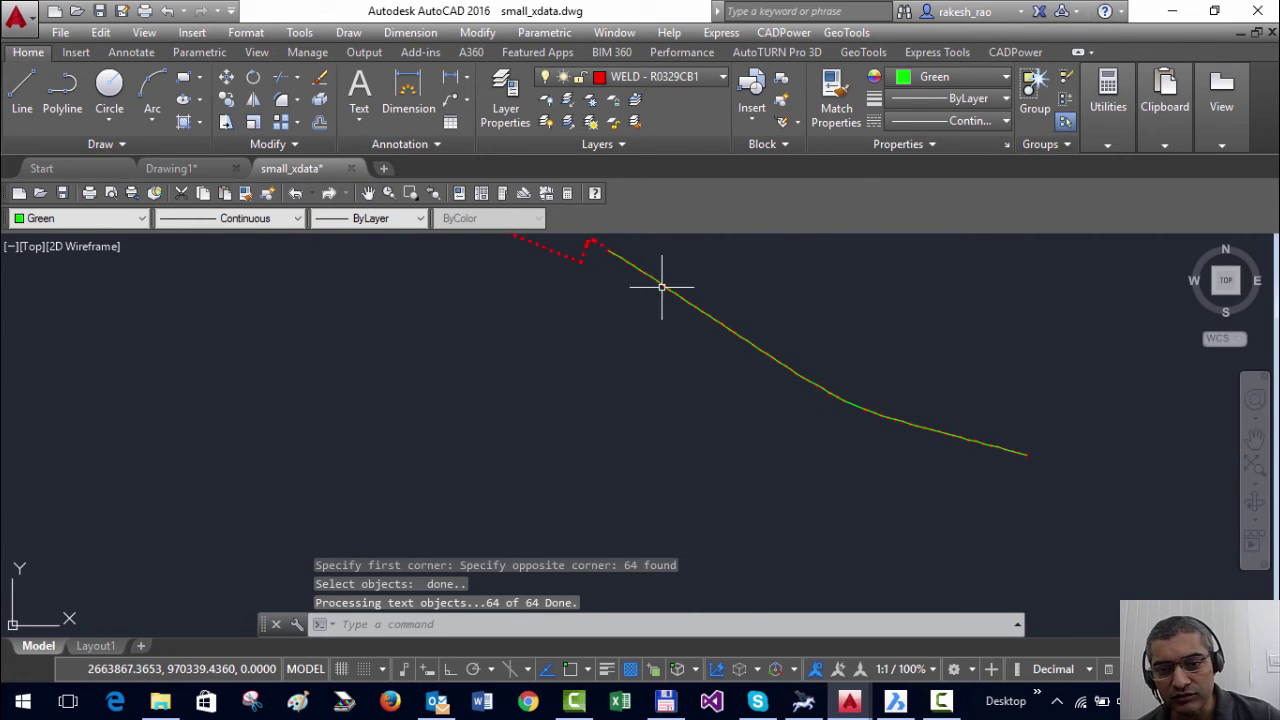
left_click(828, 393)
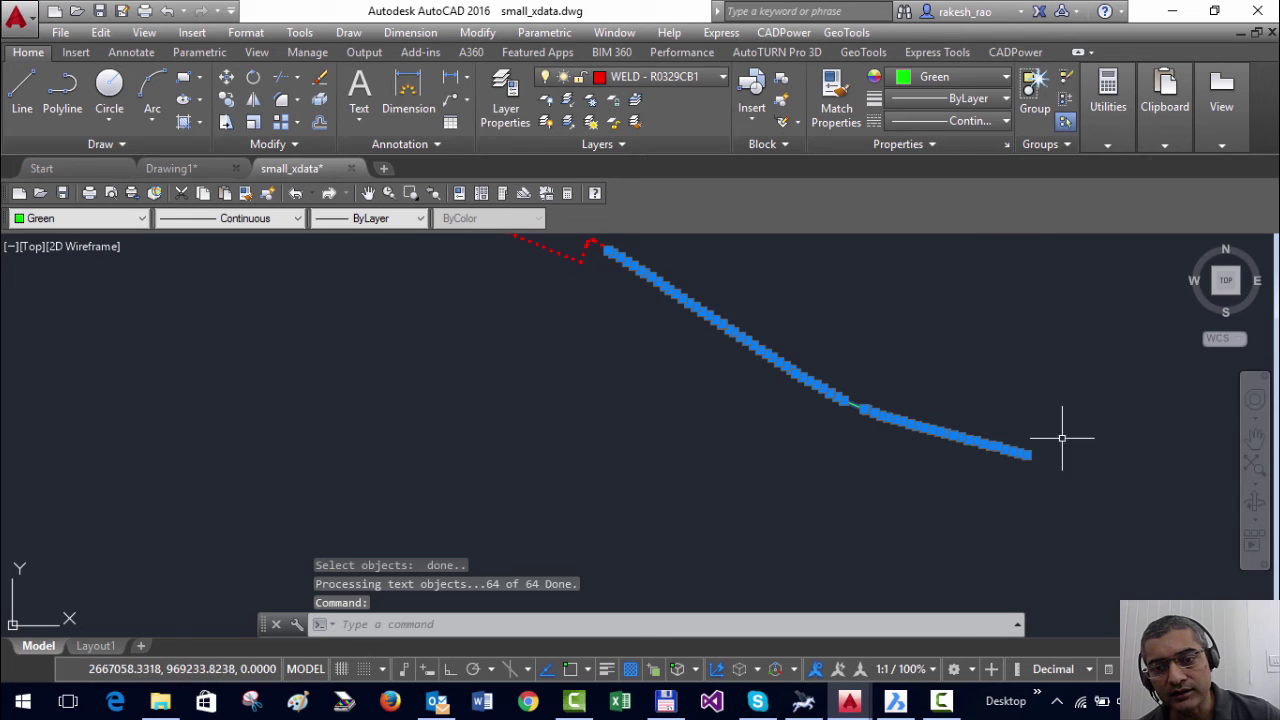
Zoom out over the red trail and launch CADPower's sorted-order polyline tool
scroll(726, 434, "down", 2)
middle_click_drag(726, 434, 857, 534)
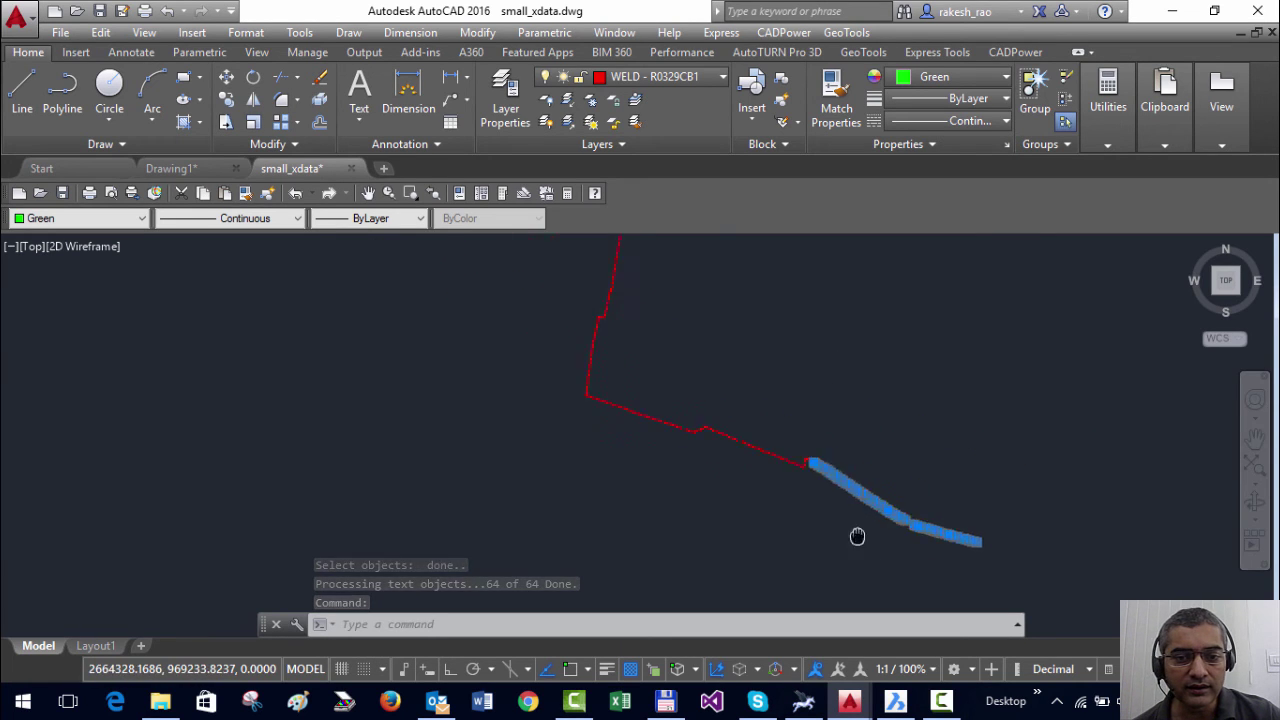
scroll(700, 455, "down", 4)
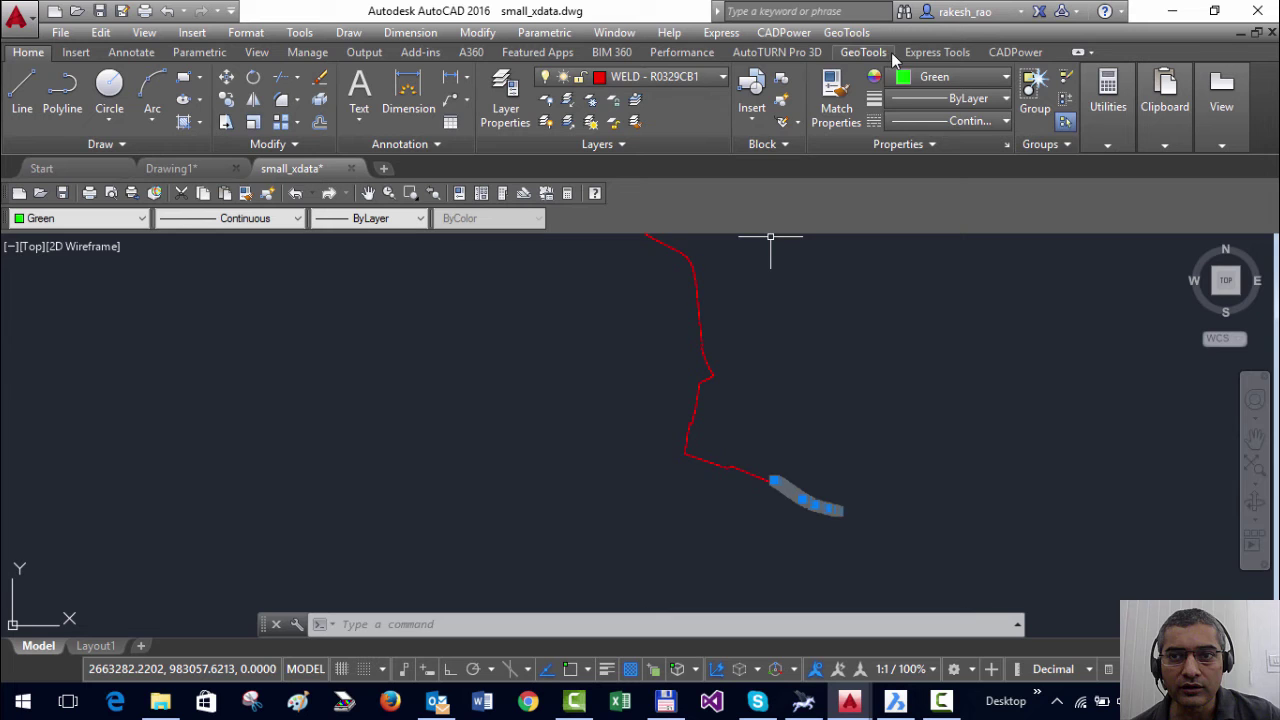
left_click(784, 32)
mouse_move(790, 145)
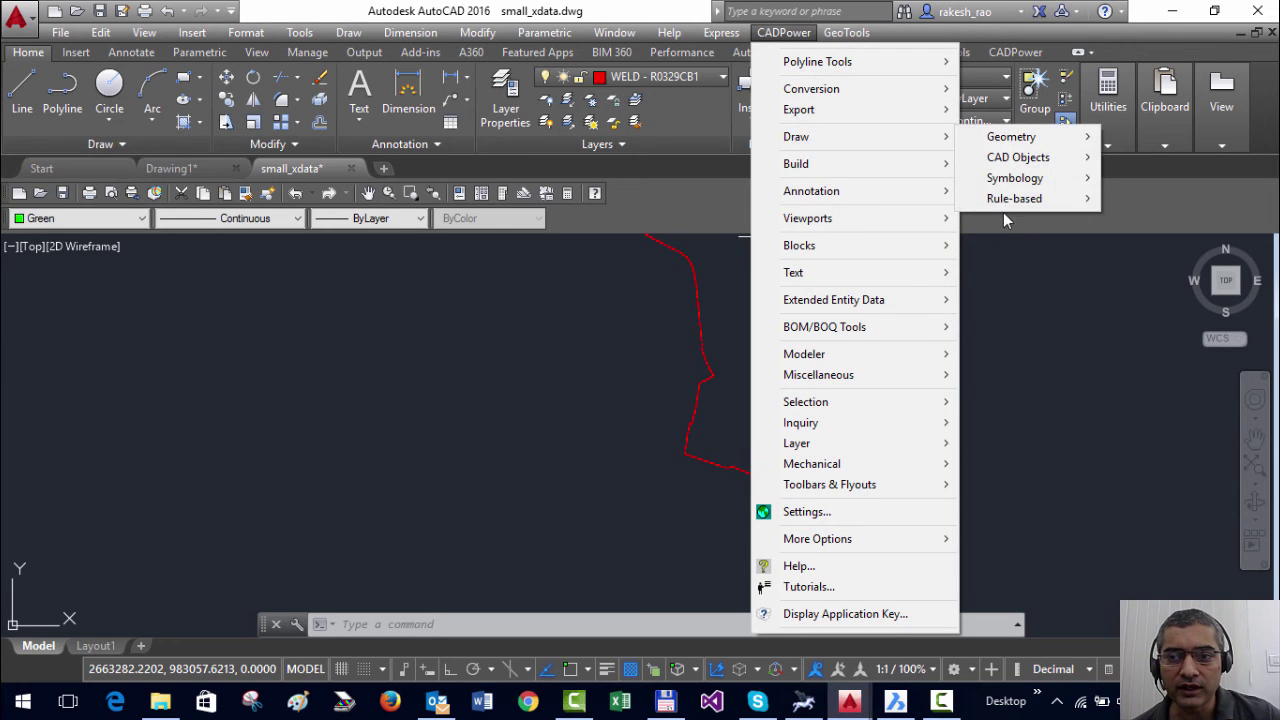
mouse_move(1005, 201)
left_click(725, 262)
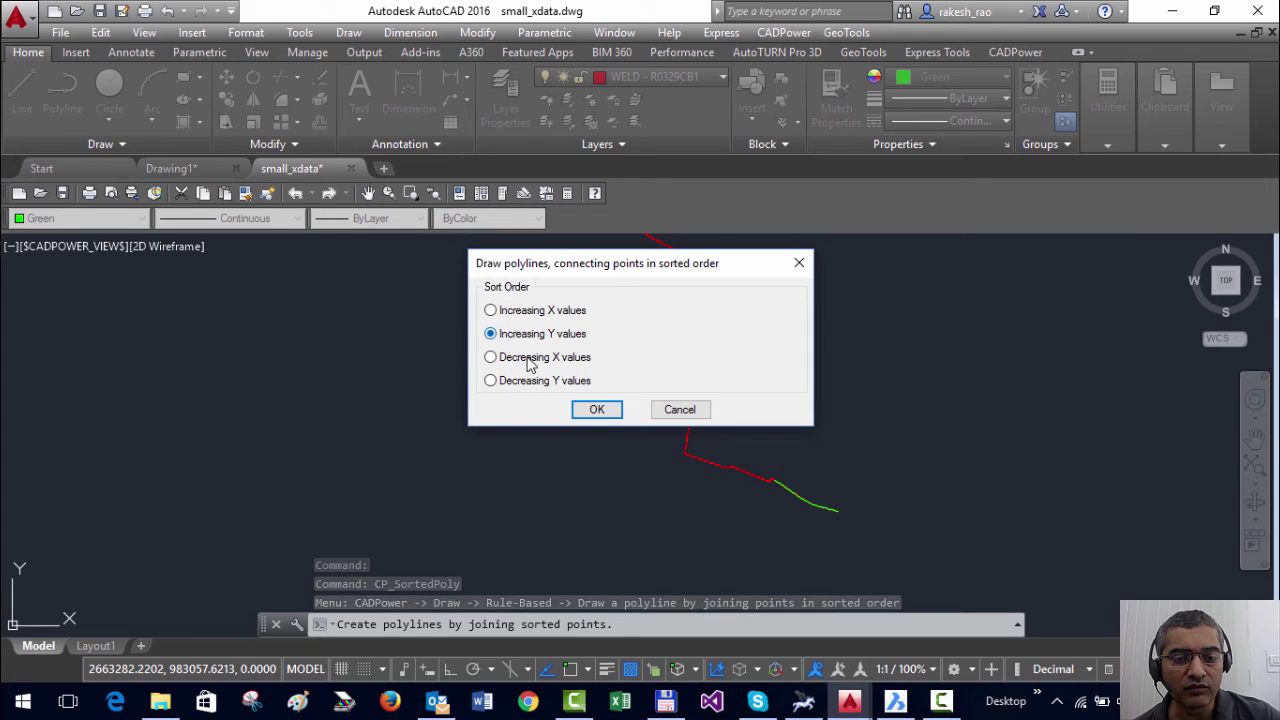
Sort by increasing Y, window-select the 237 points of the vertical section, and apply
left_click(596, 410)
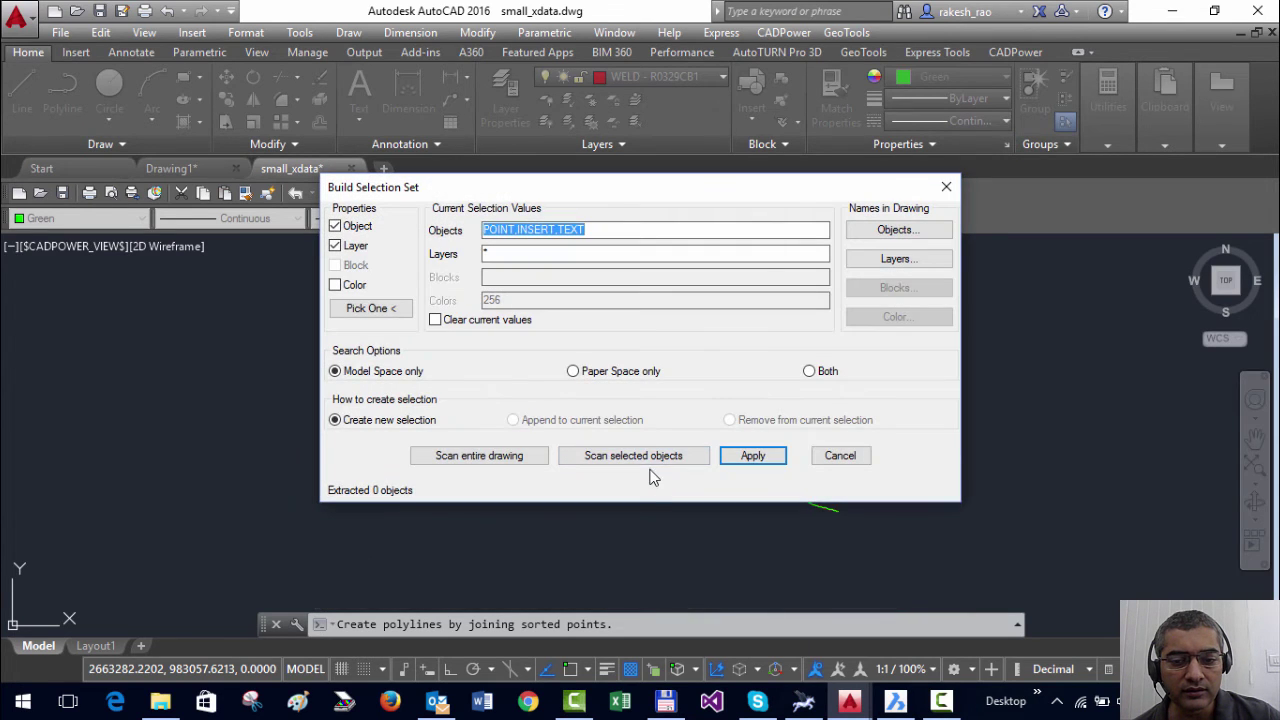
left_click(643, 455)
left_click(647, 463)
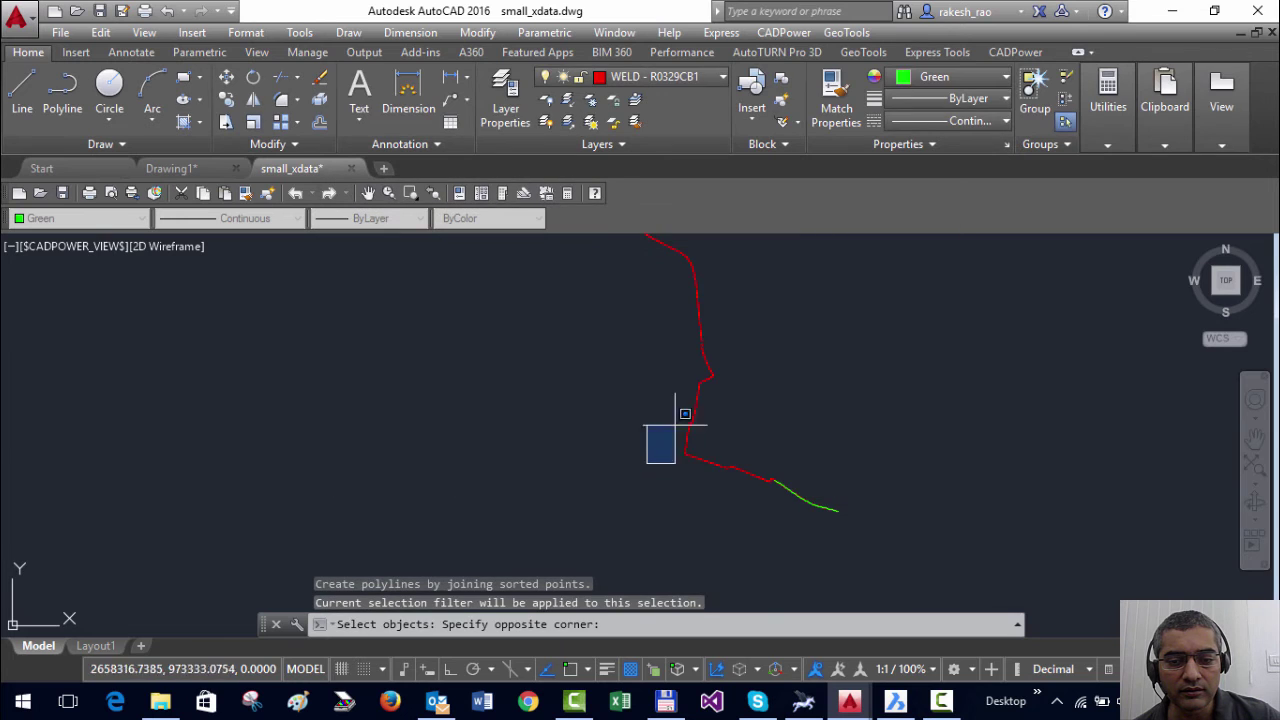
left_click(781, 252)
key("Return")
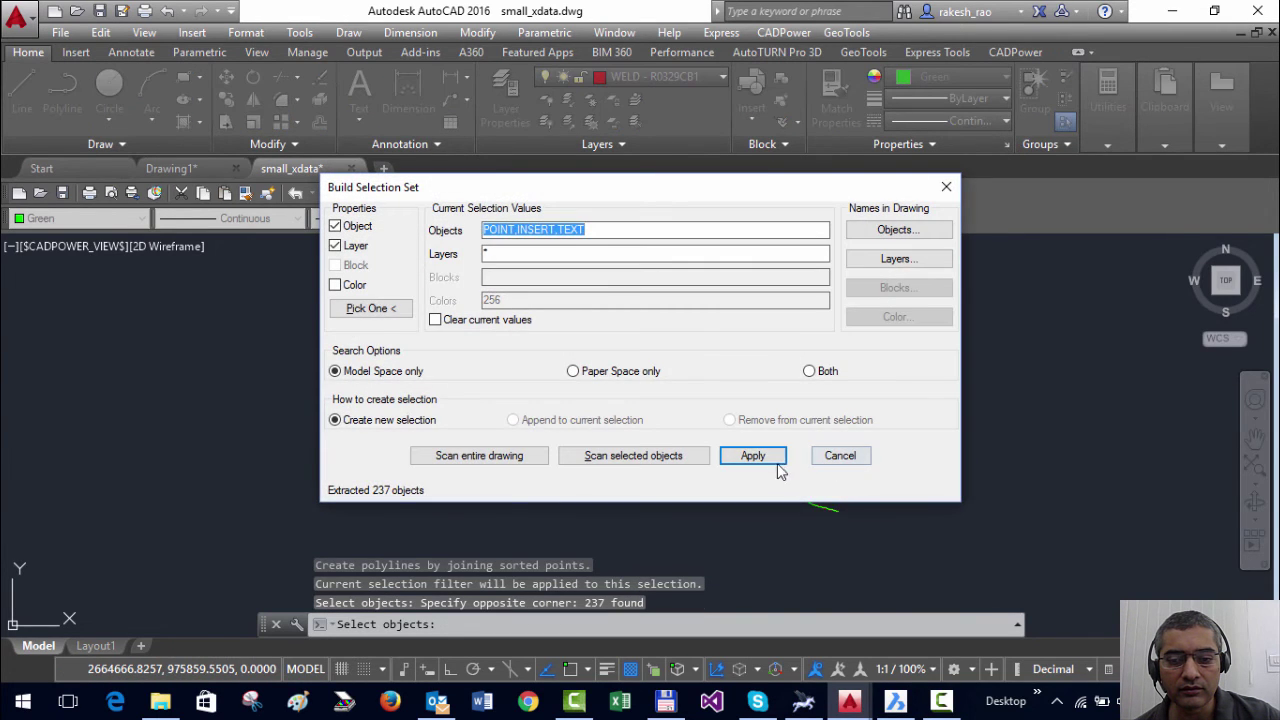
left_click(776, 463)
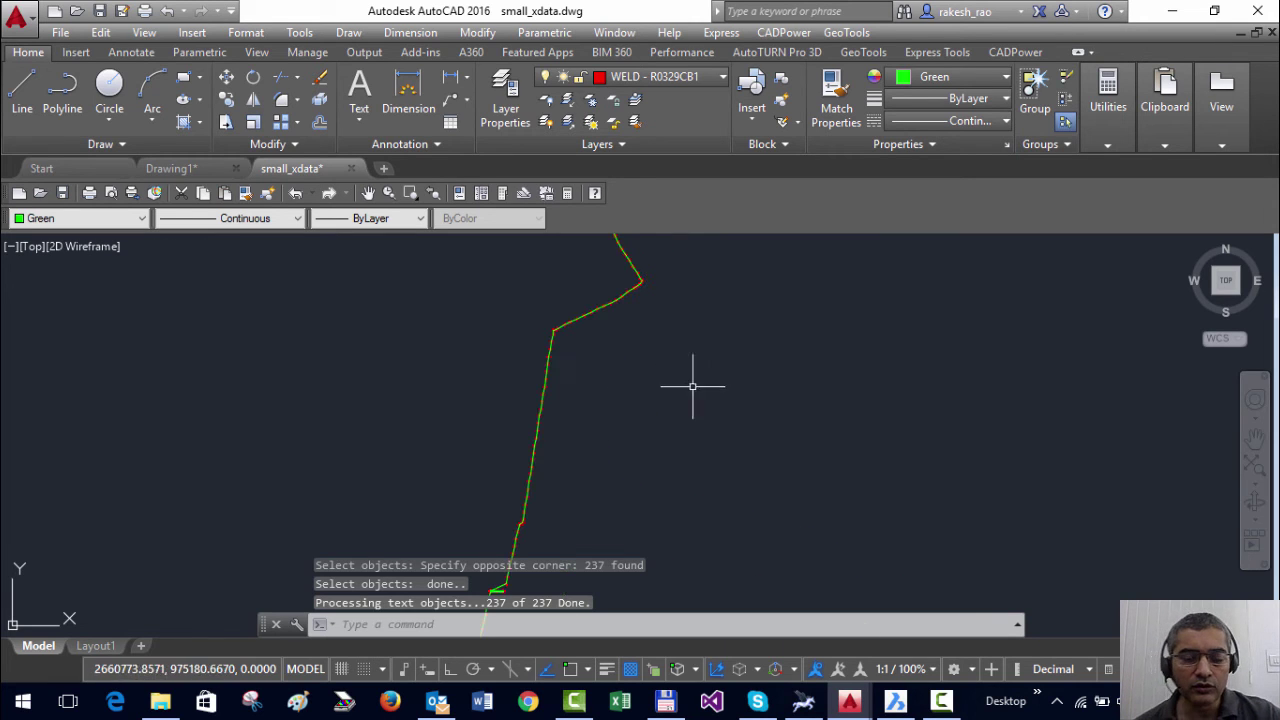
scroll(660, 372, "down", 1)
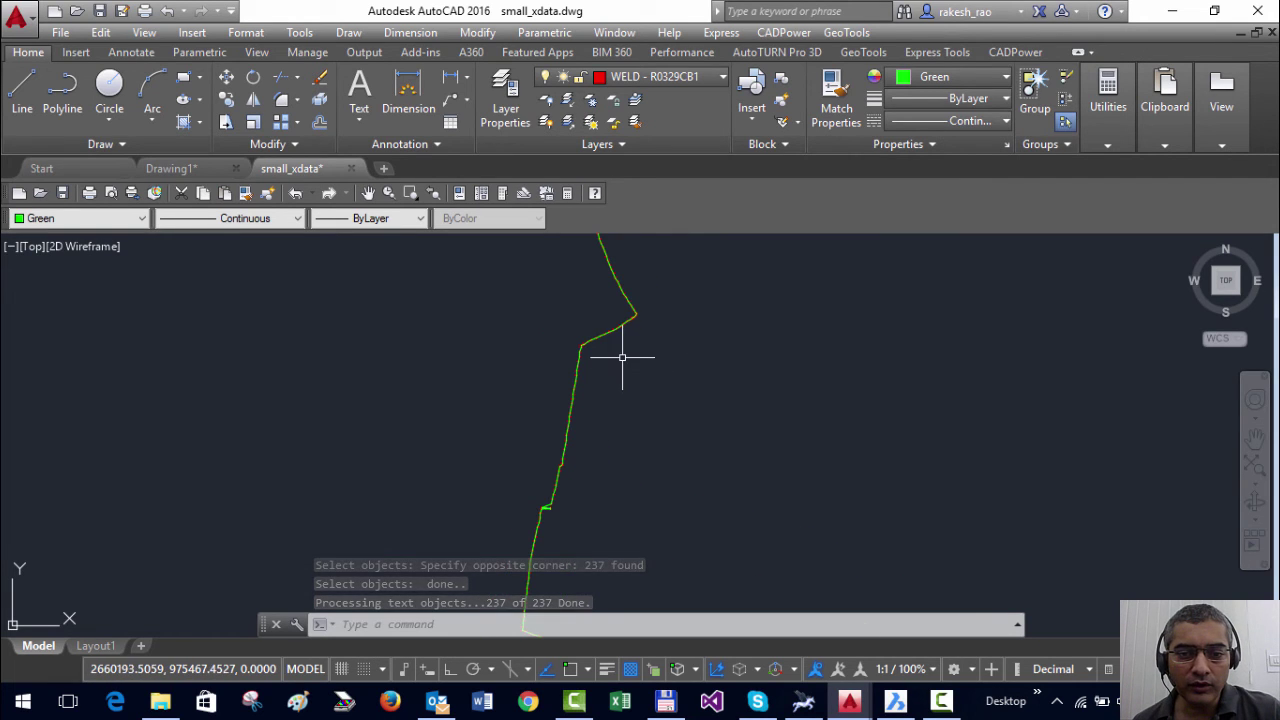
scroll(621, 356, "up", 4)
scroll(594, 349, "up", 2)
scroll(594, 345, "down", 4)
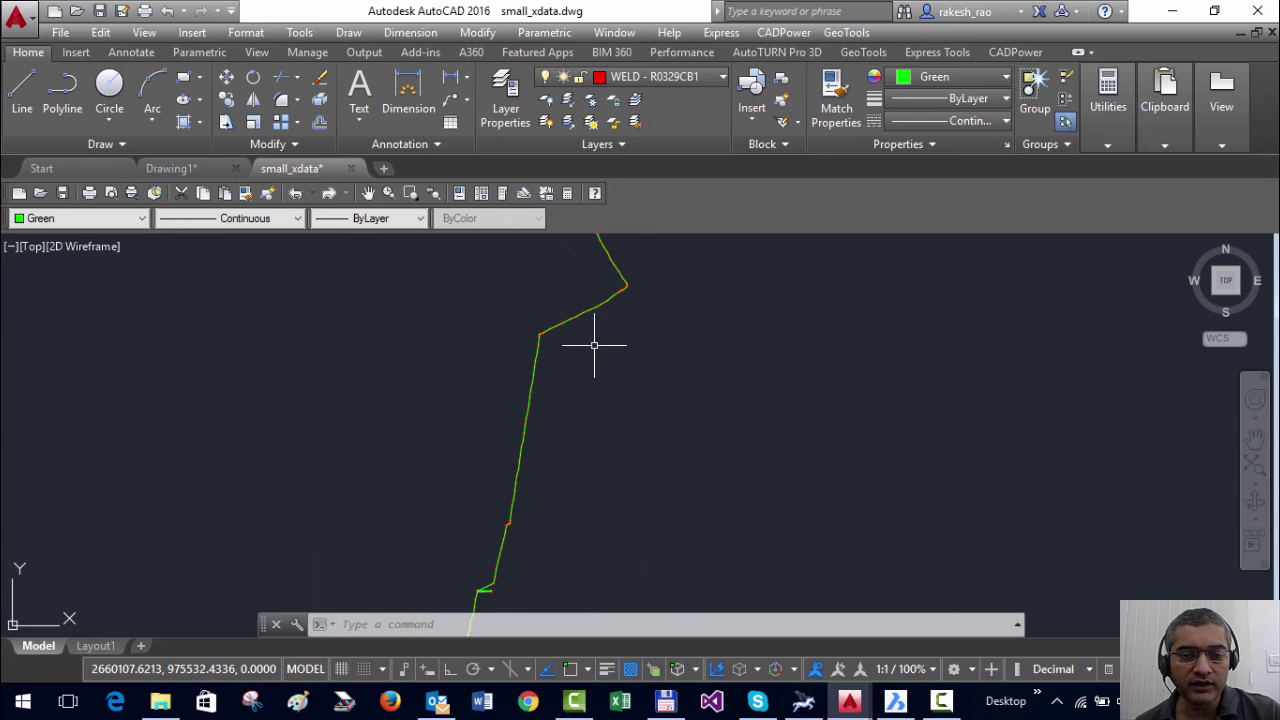
scroll(611, 380, "down", 3)
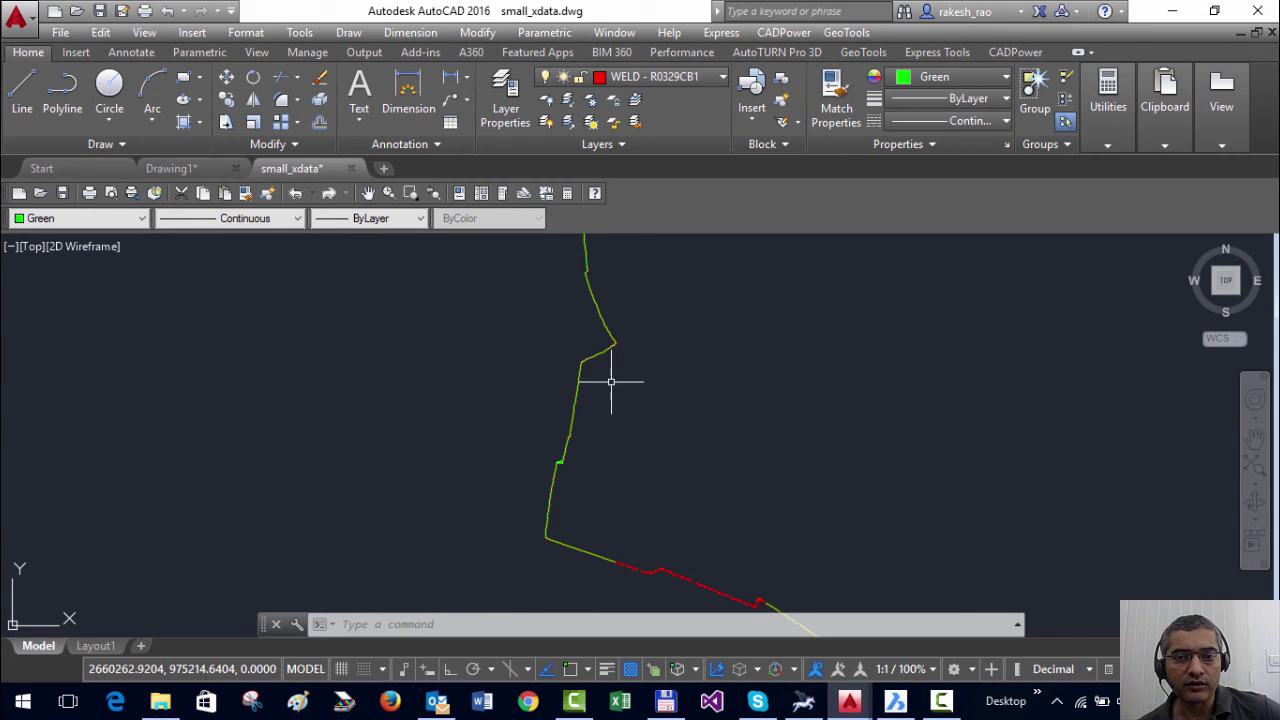
scroll(606, 413, "down", 2)
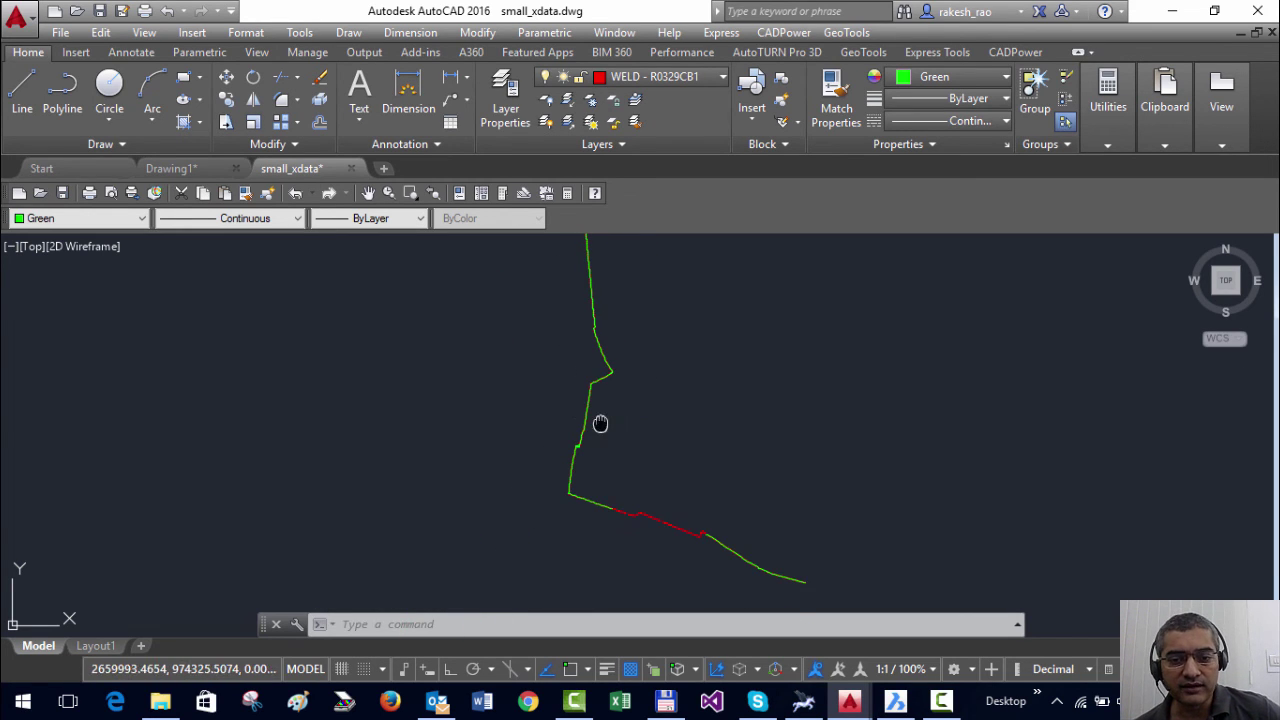
mouse_move(600, 423)
middle_mouse_down()
mouse_move(613, 473)
mouse_move(737, 523)
middle_mouse_up()
scroll(663, 420, "down", 3)
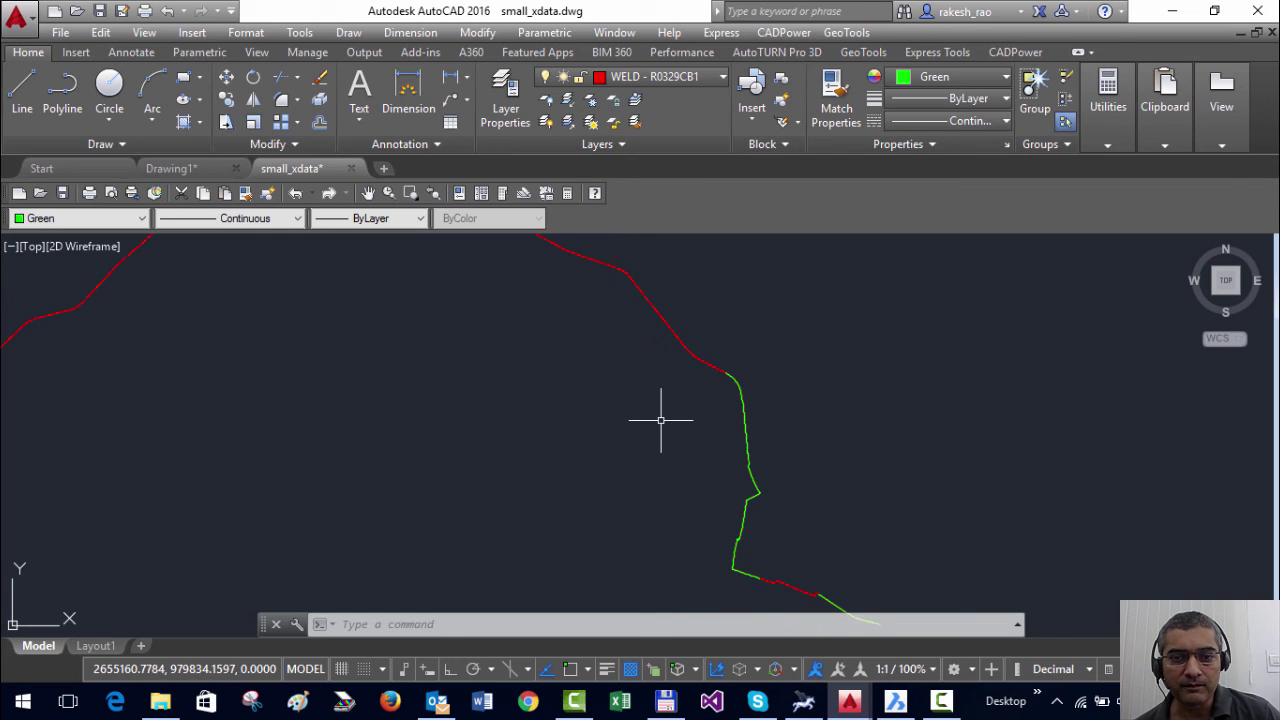
middle_click_drag(661, 420, 800, 400)
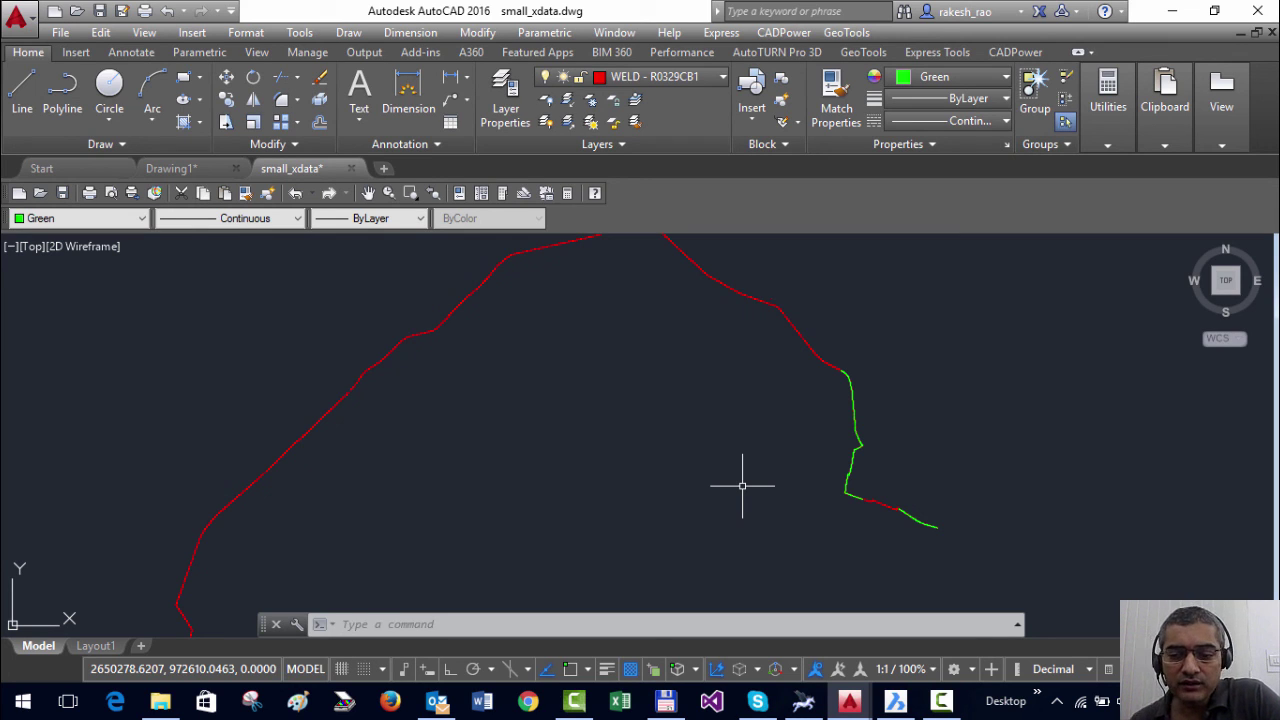
left_click(941, 700)
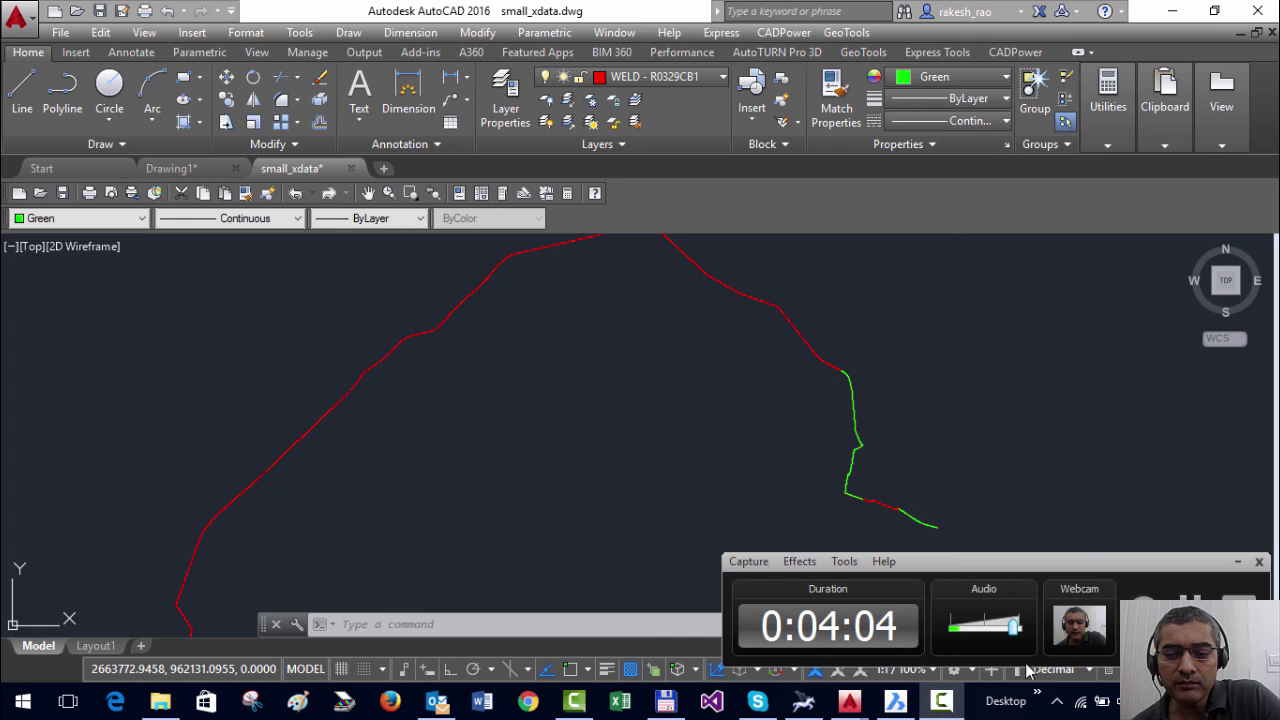